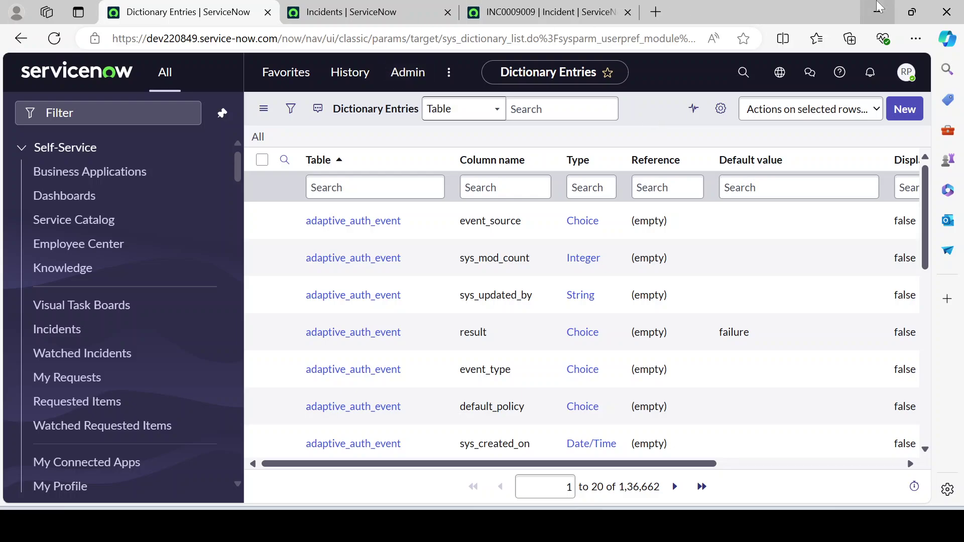
# Step: Switch to the open incident record and examine the options offered by its State field, leaving the selection as it is
pyautogui.click(542, 11)
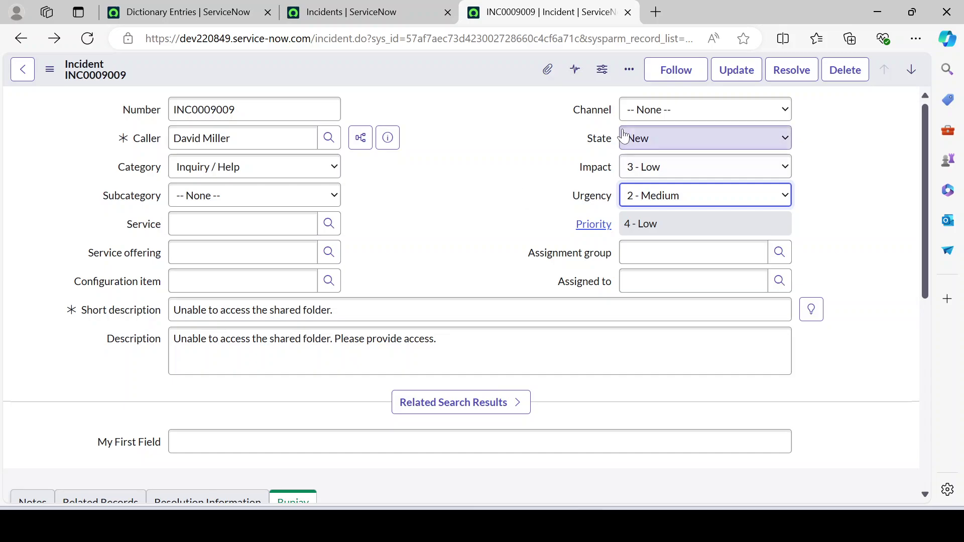
pyautogui.click(660, 143)
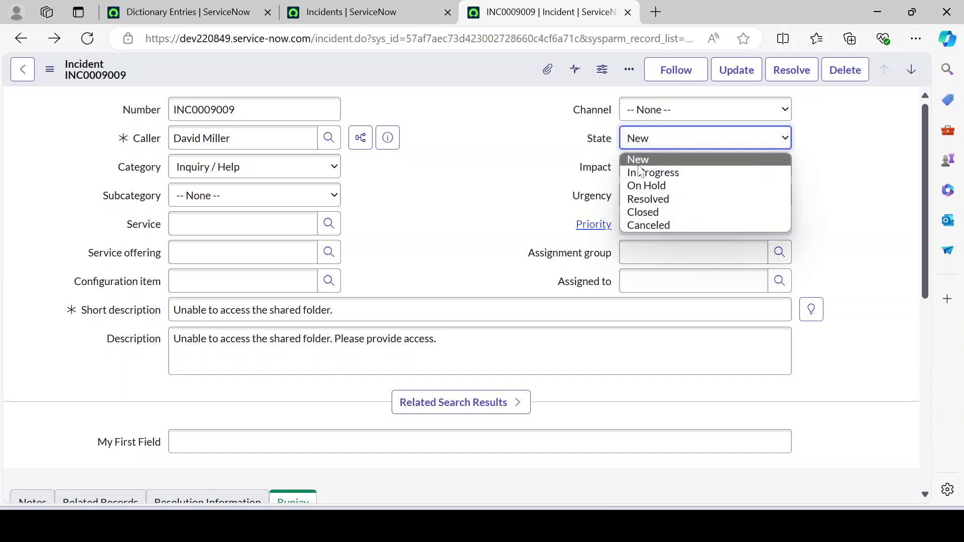
pyautogui.click(519, 187)
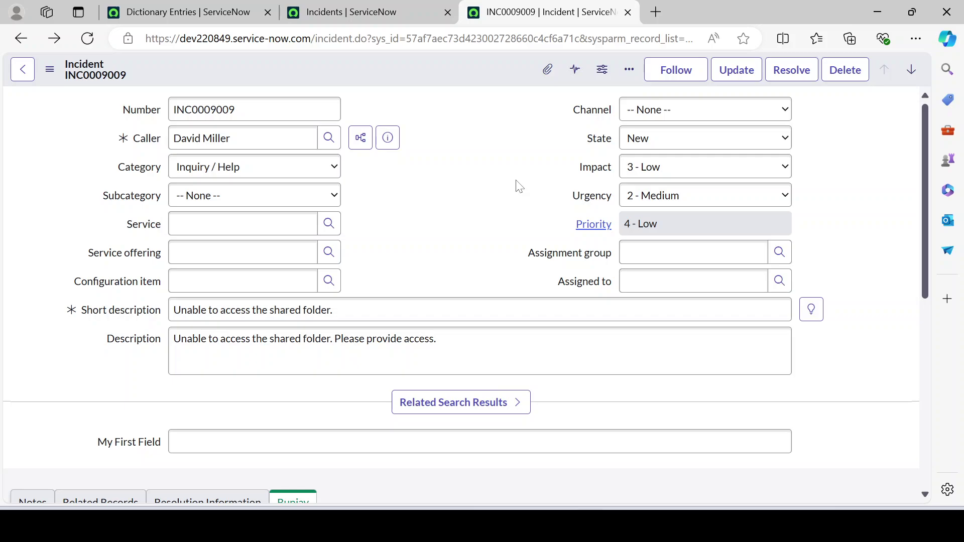
pyautogui.click(673, 144)
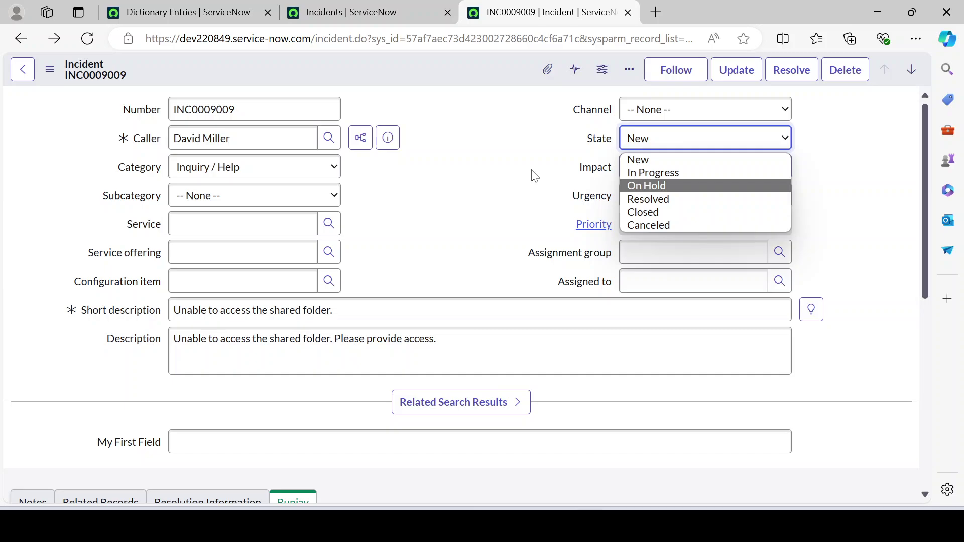
pyautogui.press('Tab')
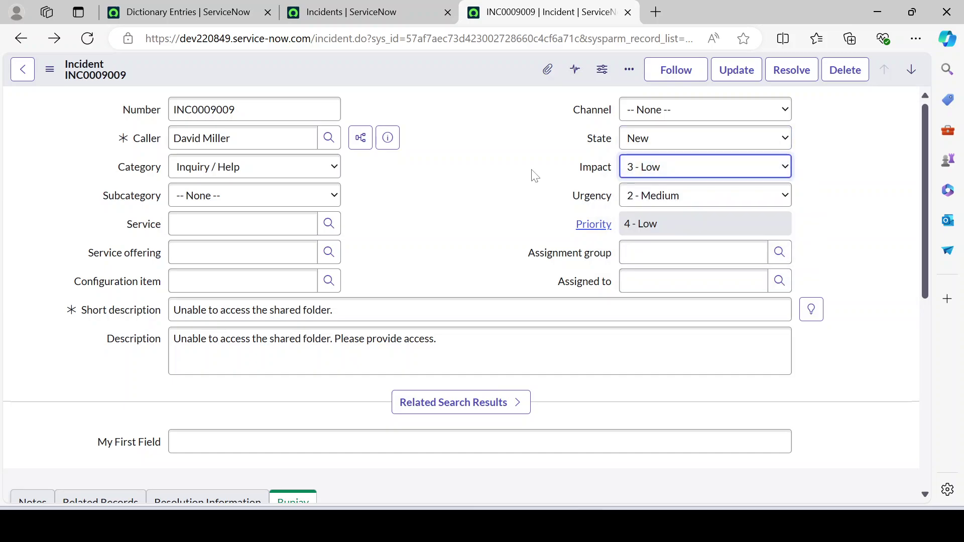
pyautogui.click(654, 139)
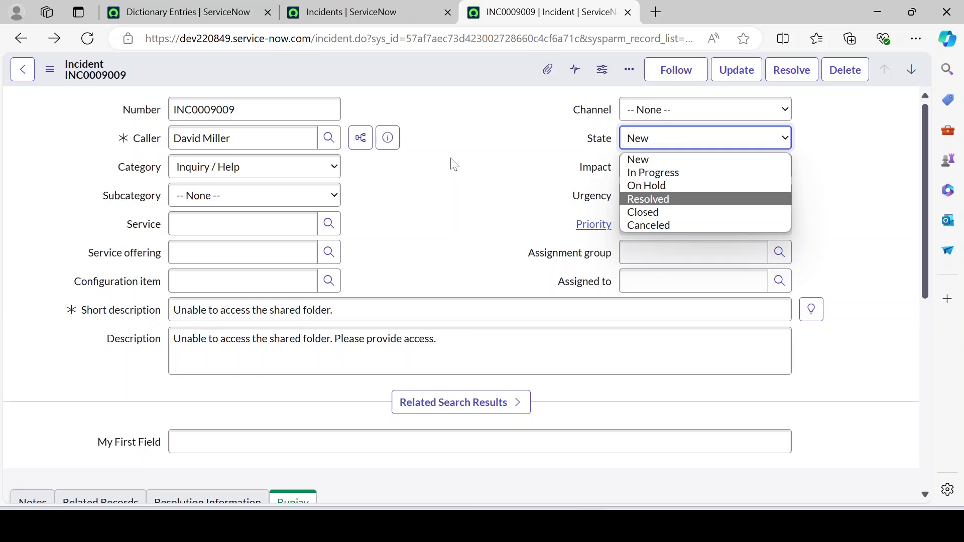
pyautogui.press('Down')
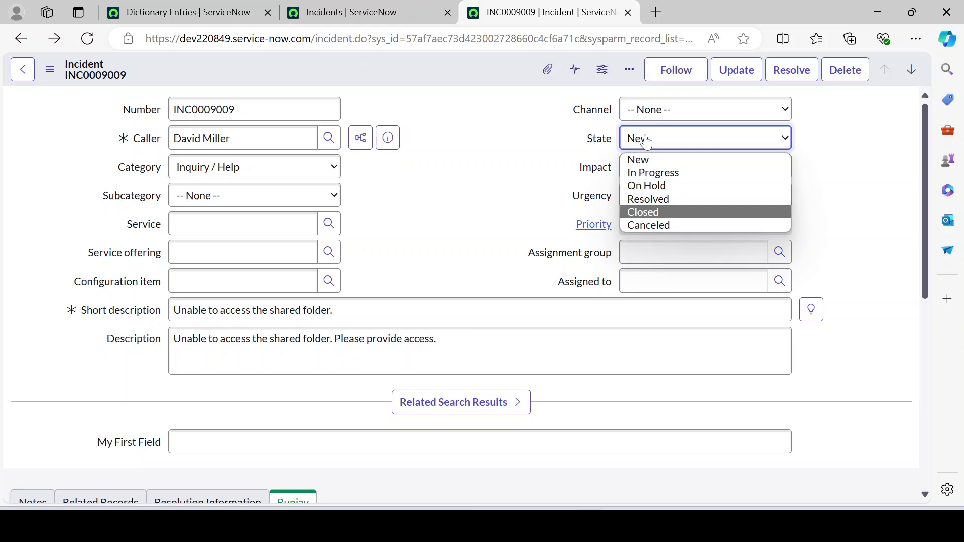
pyautogui.click(484, 201)
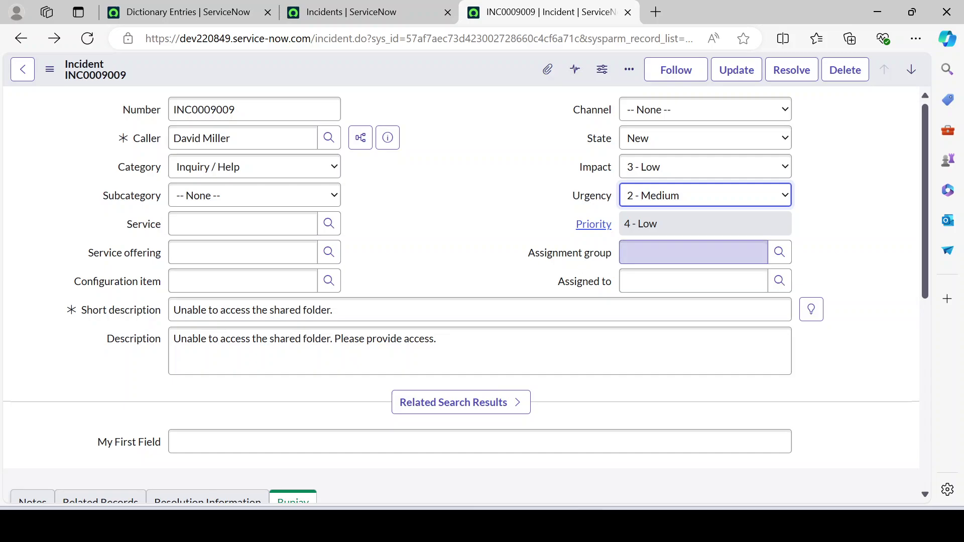
pyautogui.click(500, 235)
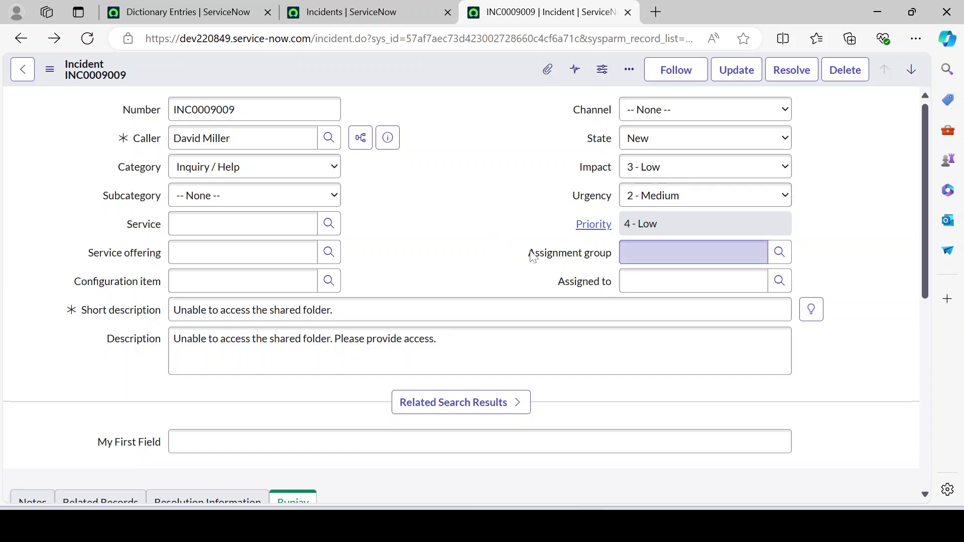
# Step: Open the lookup list of the Assignment group field to view the available groups, and close it without choosing one
pyautogui.moveTo(528, 255); pyautogui.dragTo(610, 260)
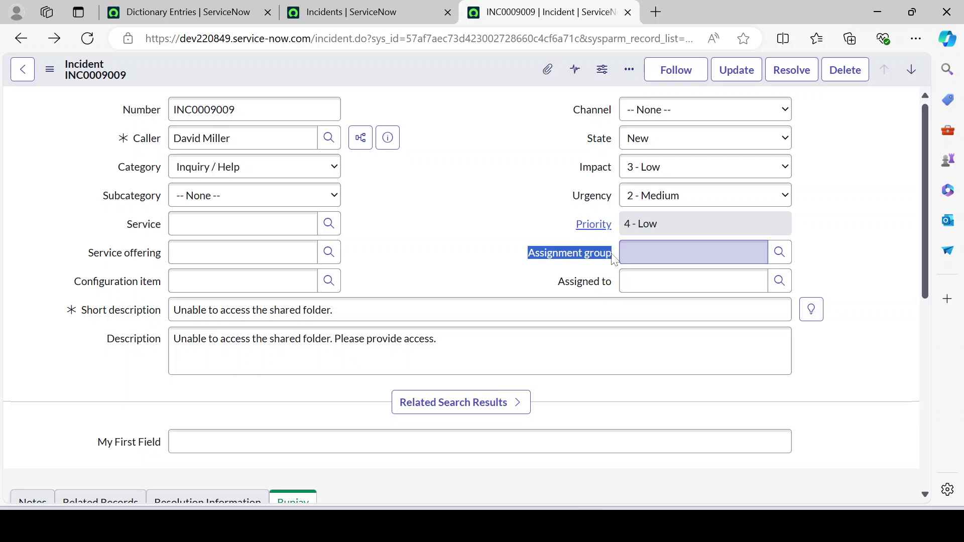
pyautogui.click(563, 270)
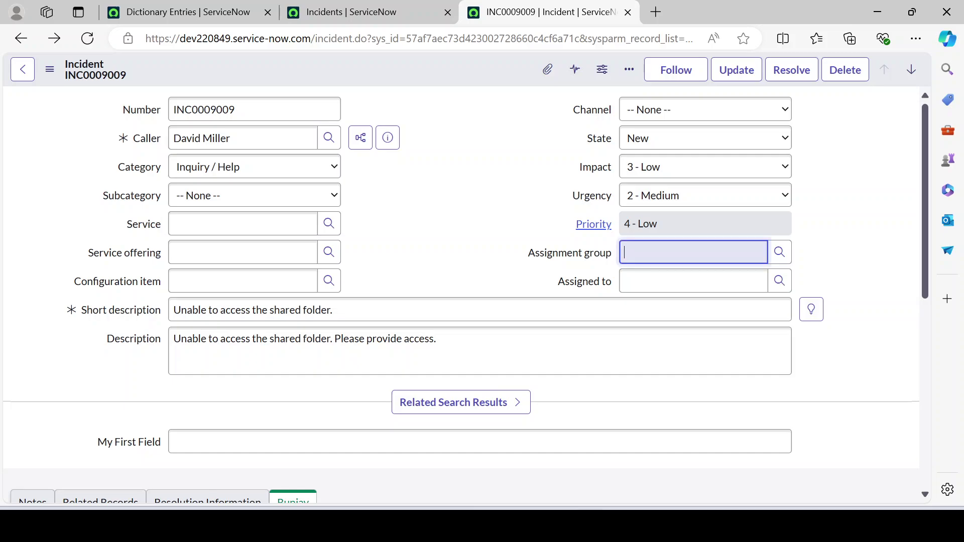
pyautogui.click(779, 252)
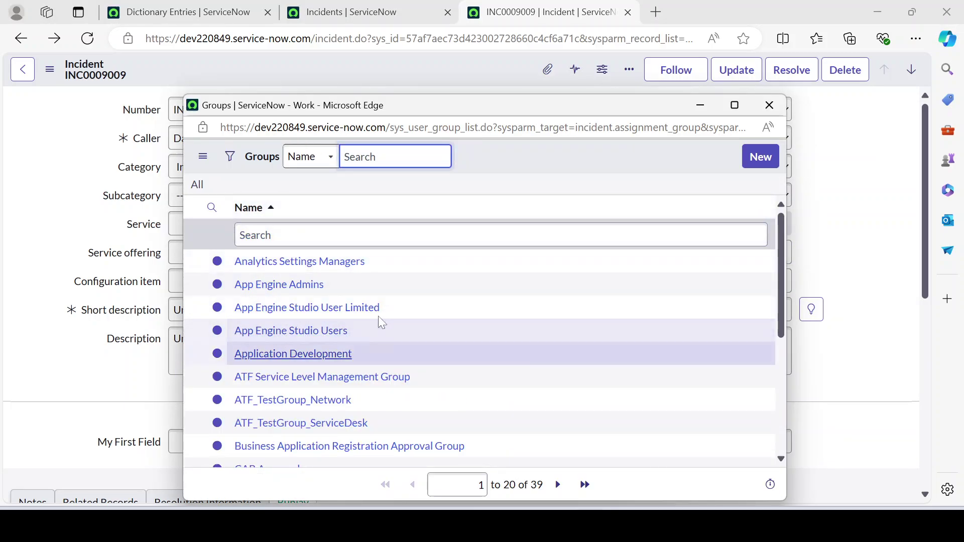
pyautogui.click(769, 105)
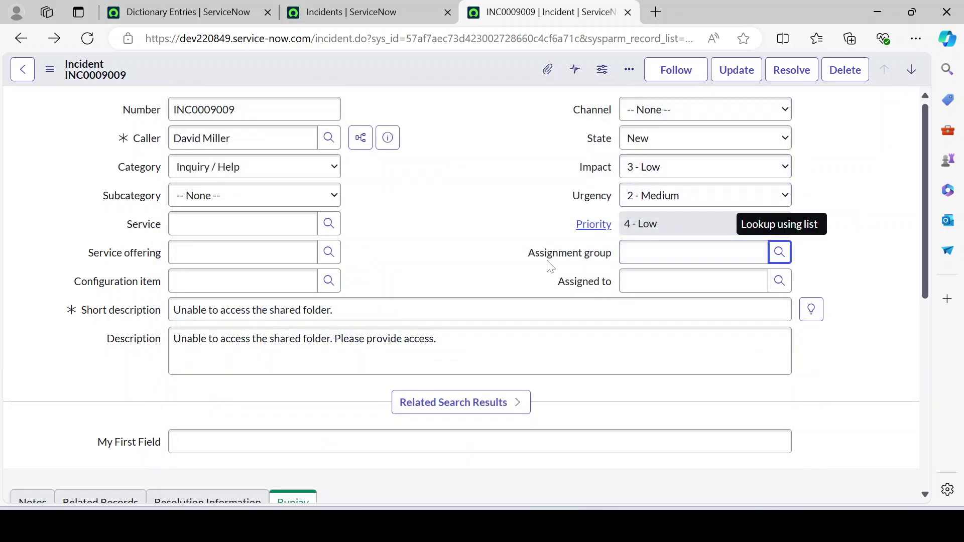
pyautogui.moveTo(528, 253); pyautogui.dragTo(616, 259)
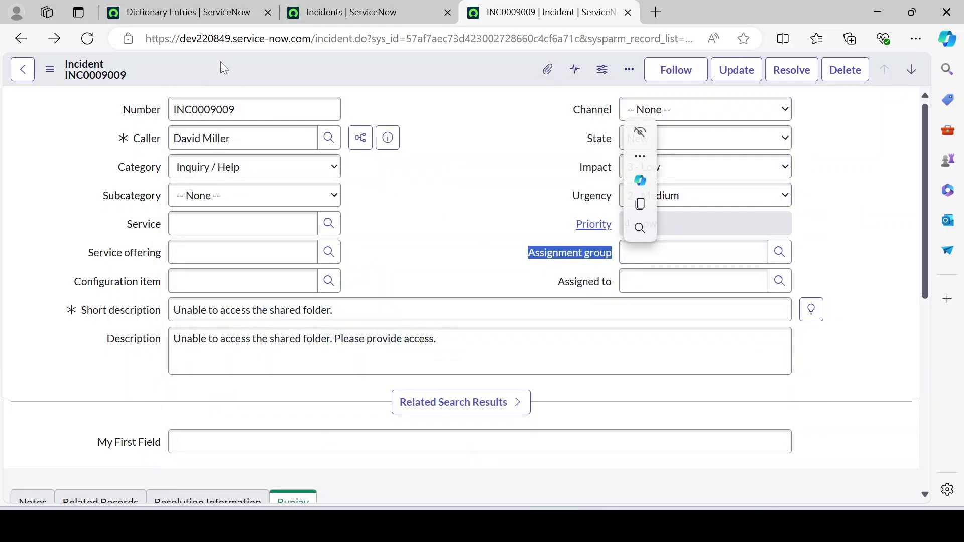
pyautogui.click(545, 254)
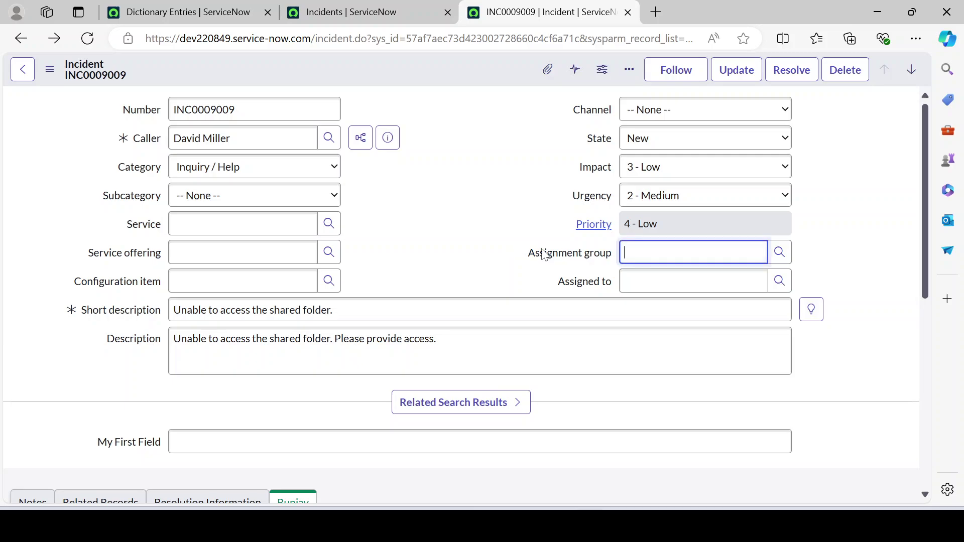
pyautogui.click(780, 253)
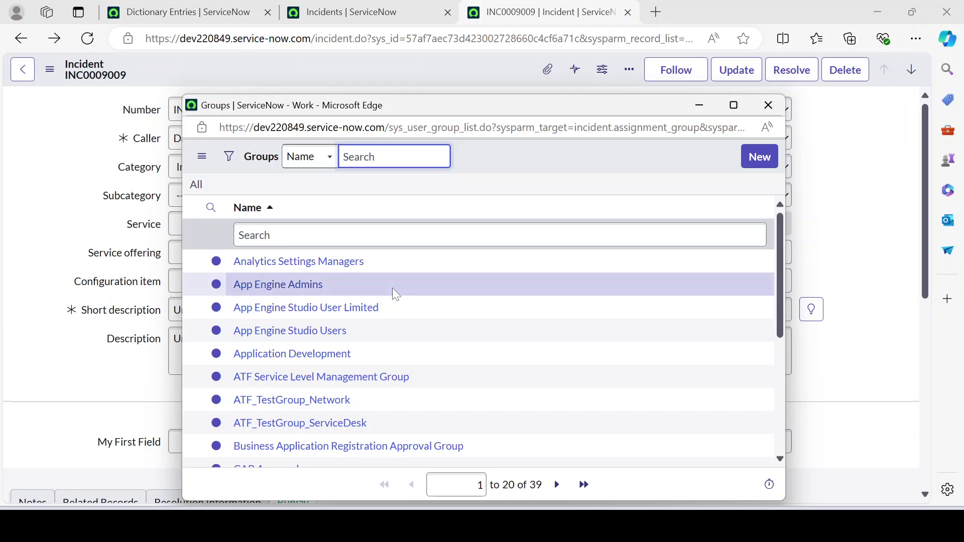
pyautogui.click(768, 105)
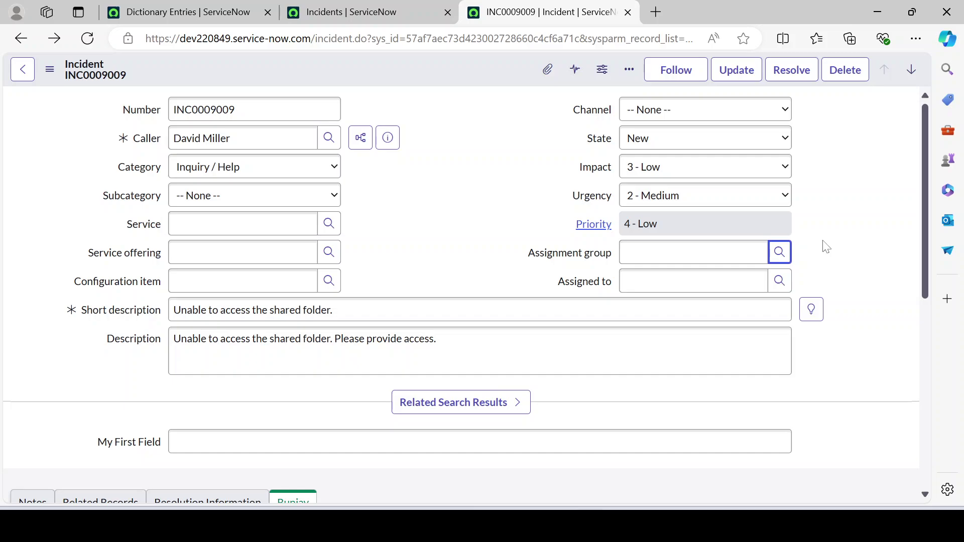
pyautogui.hotkey('shift', 'Tab')
pyautogui.hotkey('shift', 'Tab')
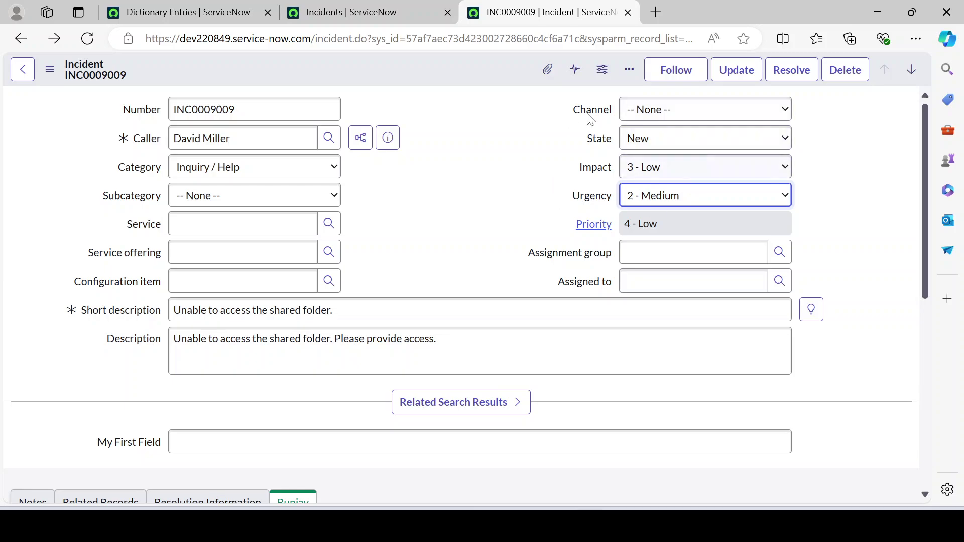
# Step: Open the dictionary configuration of the incident's State field and examine its table, type, column label and column name
pyautogui.rightClick(598, 141)
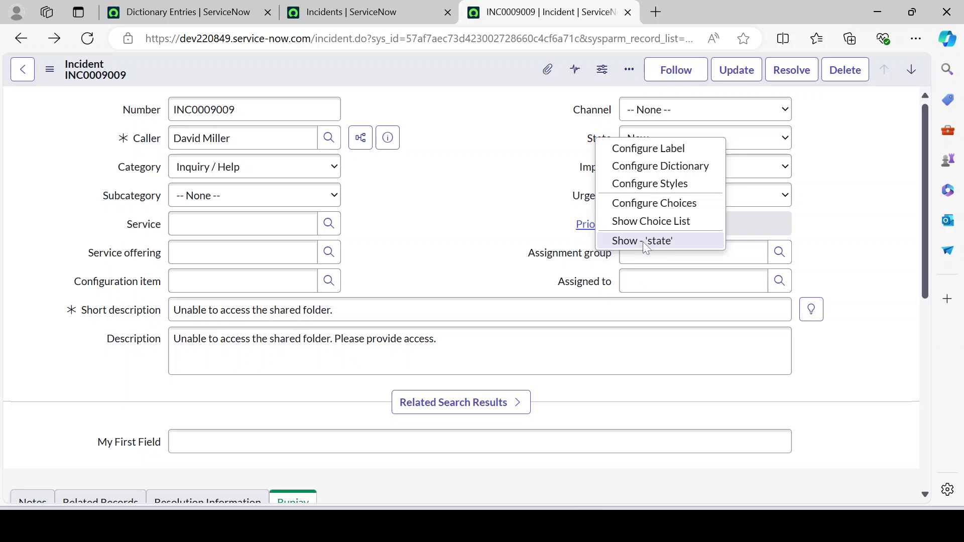
pyautogui.click(657, 171)
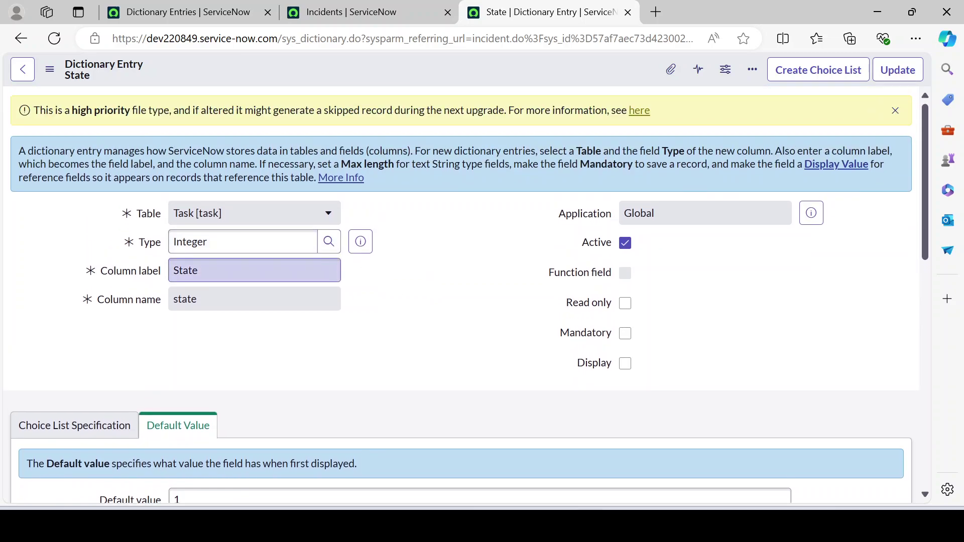
pyautogui.click(241, 214)
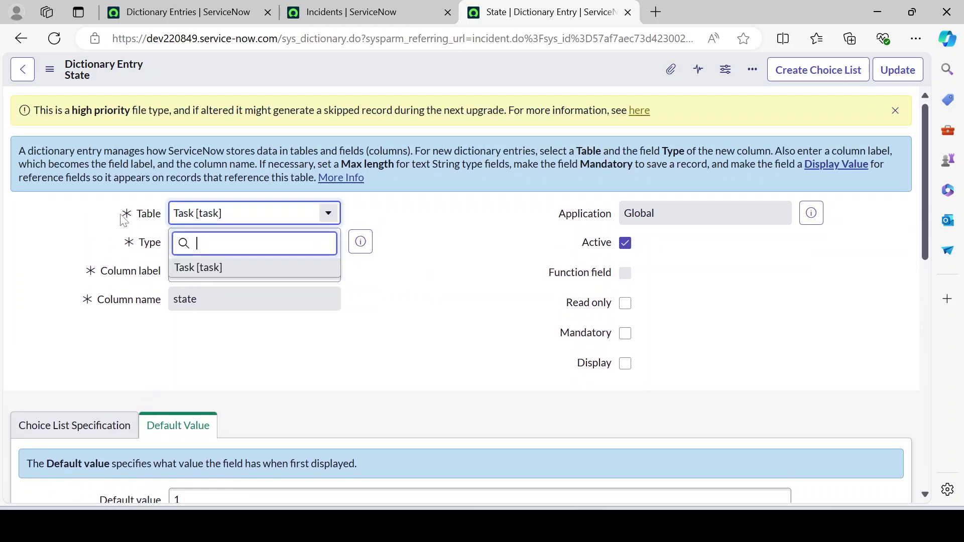
pyautogui.click(456, 222)
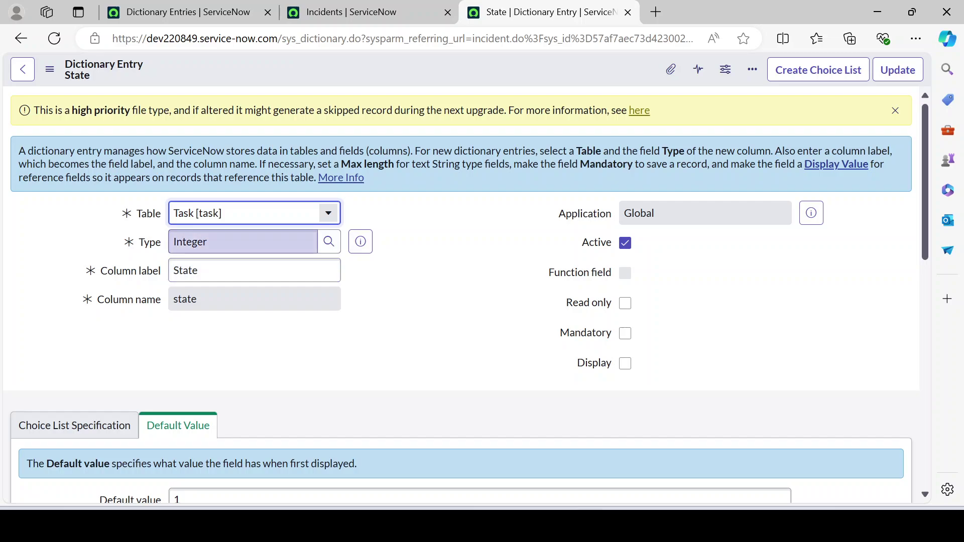
pyautogui.click(75, 274)
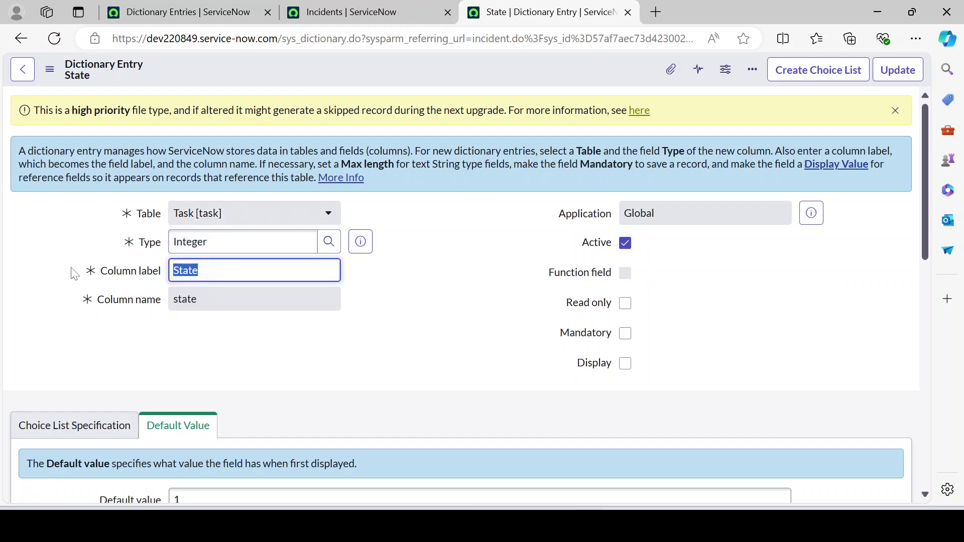
pyautogui.click(211, 297)
pyautogui.click(400, 322)
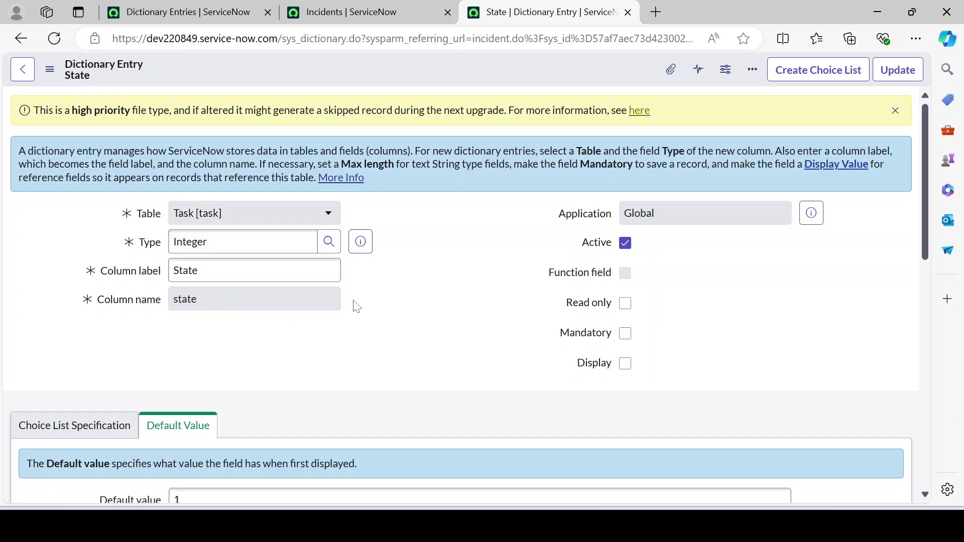
# Step: Examine the State dictionary entry's default value and the list of tables that have dictionary overrides for it
pyautogui.scroll(-6, 462, 234)
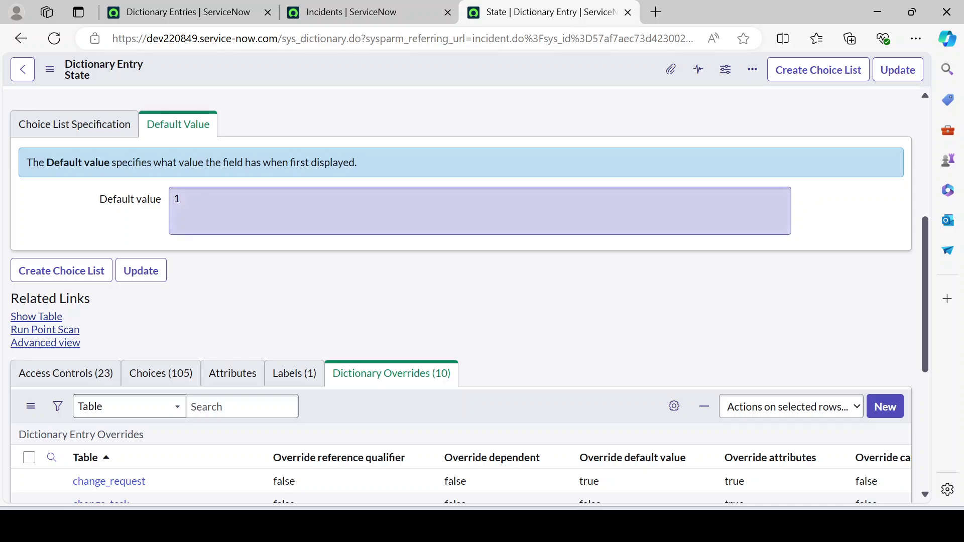
pyautogui.scroll(-3, 454, 240)
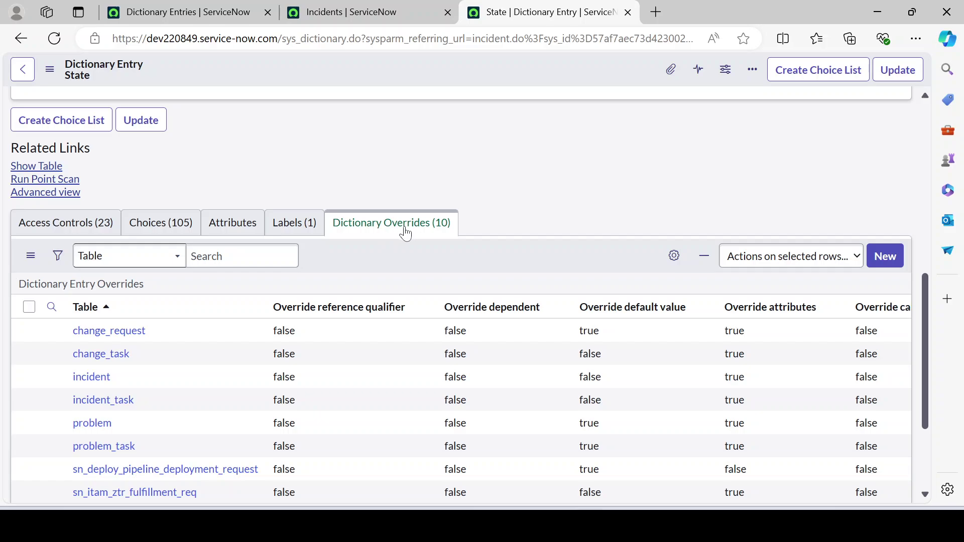
pyautogui.press('Home')
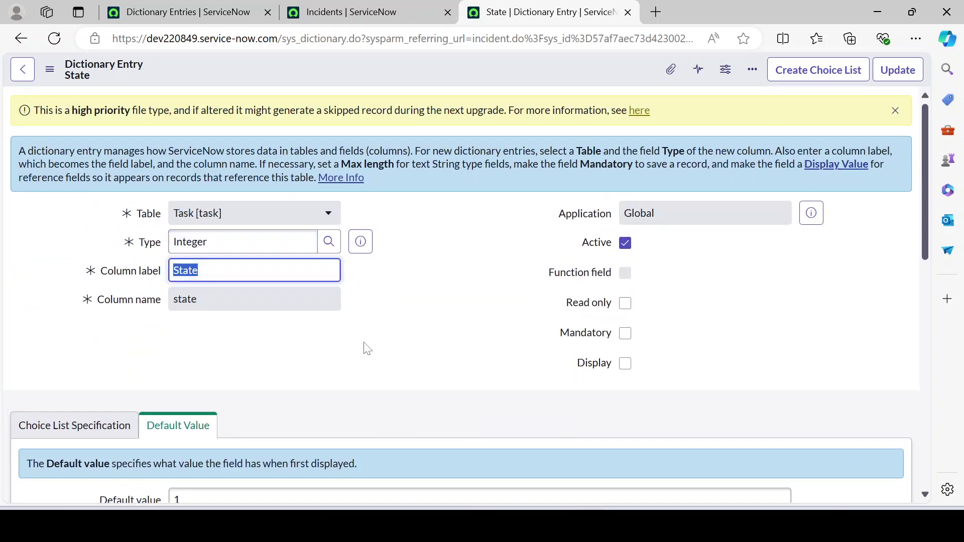
pyautogui.scroll(-6, 372, 331)
pyautogui.scroll(-3, 149, 278)
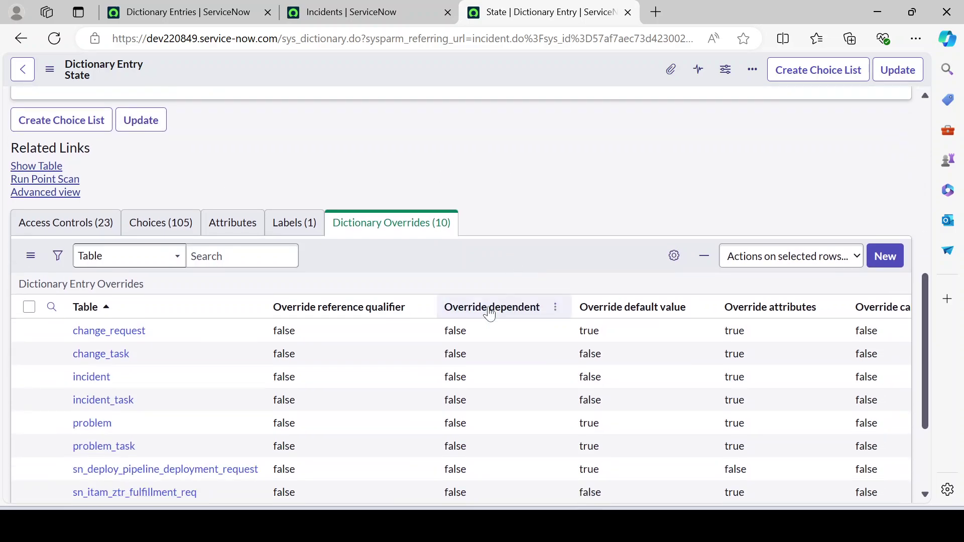
pyautogui.scroll(-2, 121, 332)
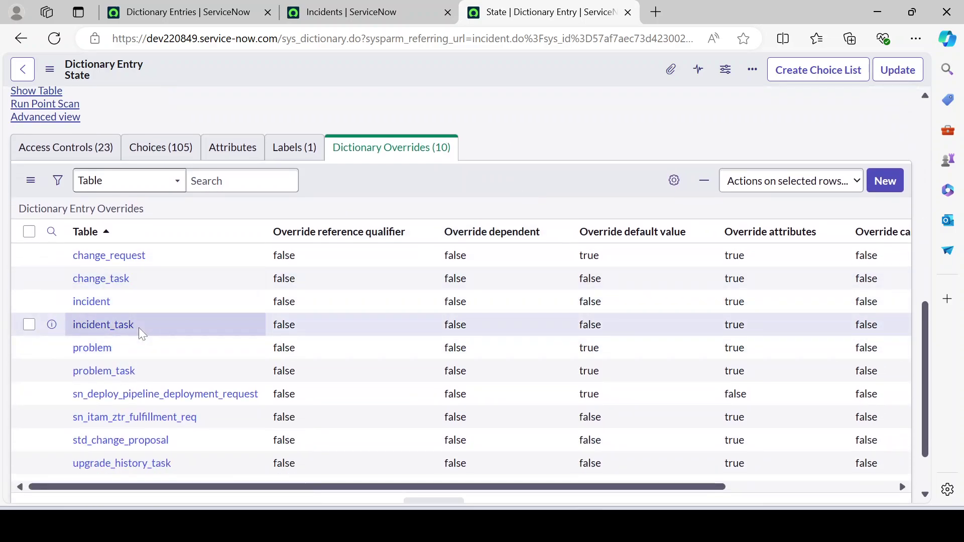
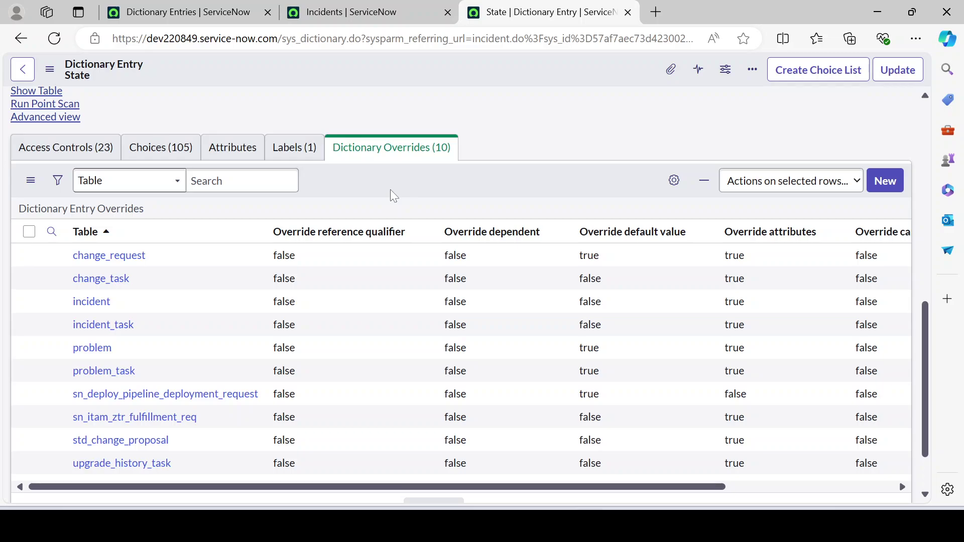
pyautogui.scroll(5, 390, 189)
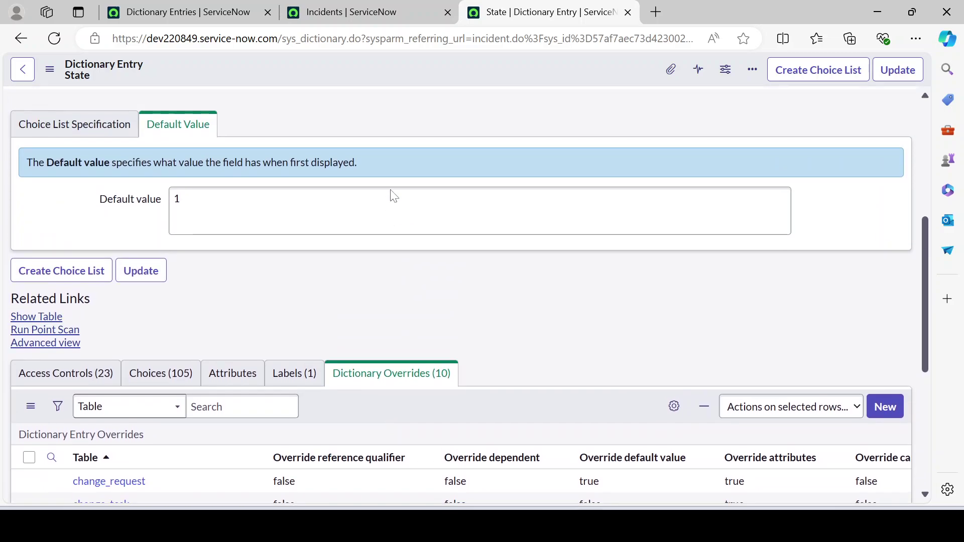
pyautogui.scroll(-6, 390, 194)
pyautogui.scroll(6, 399, 198)
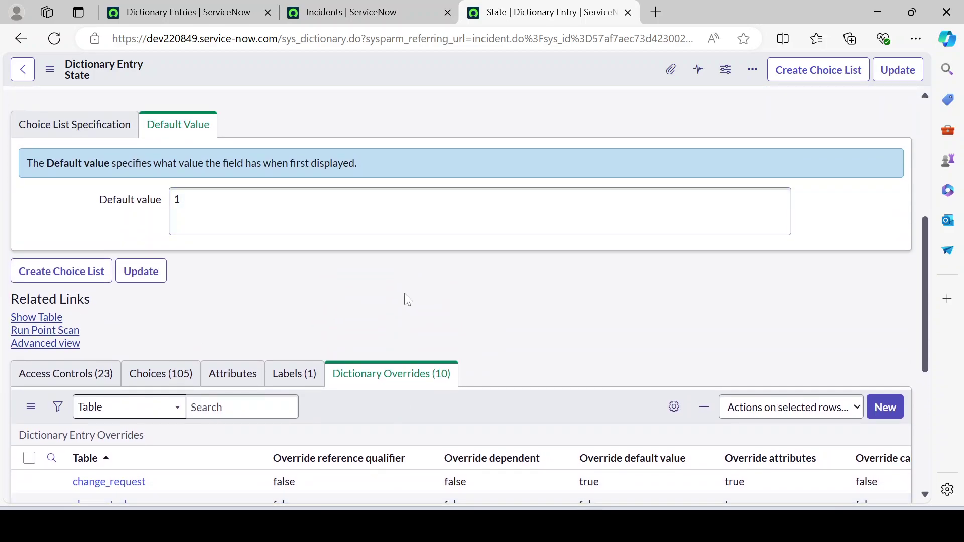
pyautogui.scroll(-1, 407, 286)
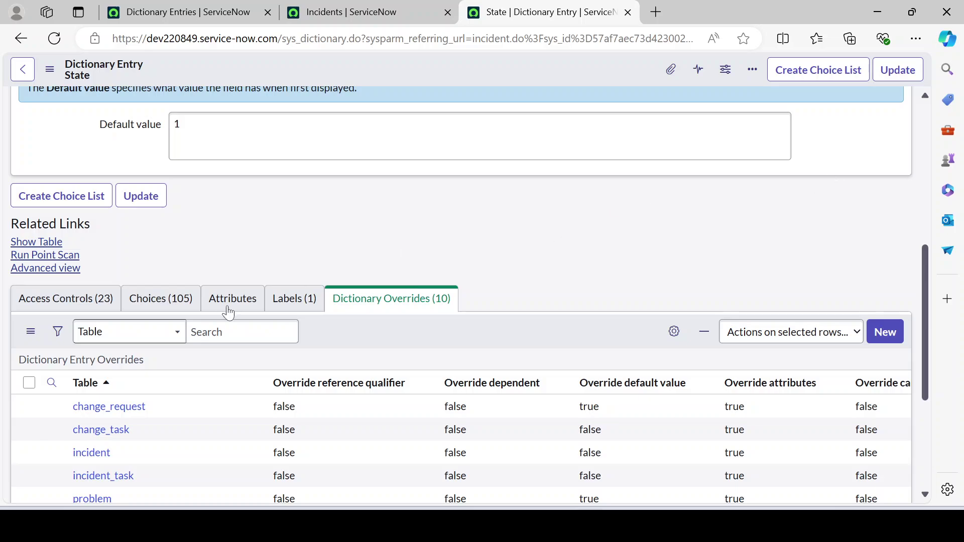
pyautogui.scroll(-1, 458, 190)
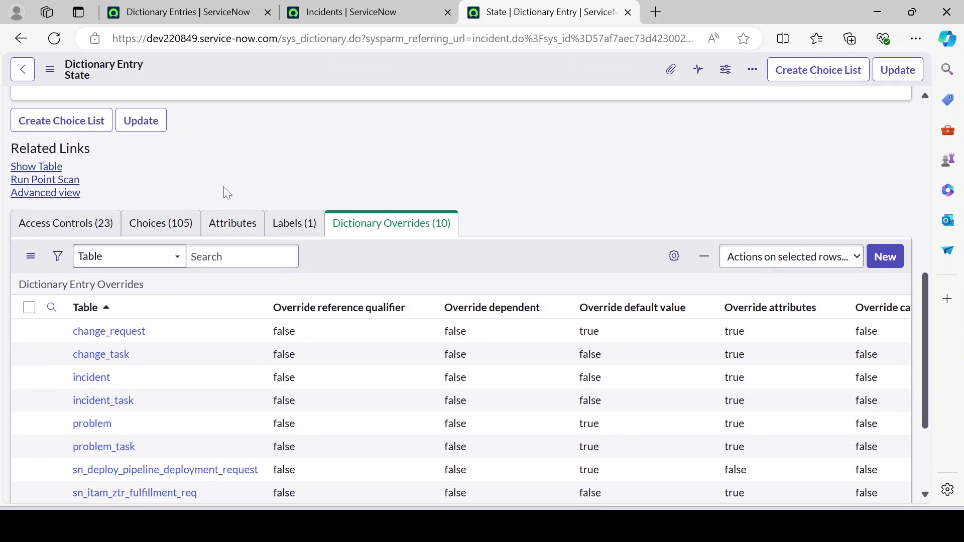
# Step: Show the choices defined for the State field in its dictionary entry and review their labels and values
pyautogui.click(164, 227)
pyautogui.scroll(4, 209, 176)
pyautogui.scroll(-4, 207, 174)
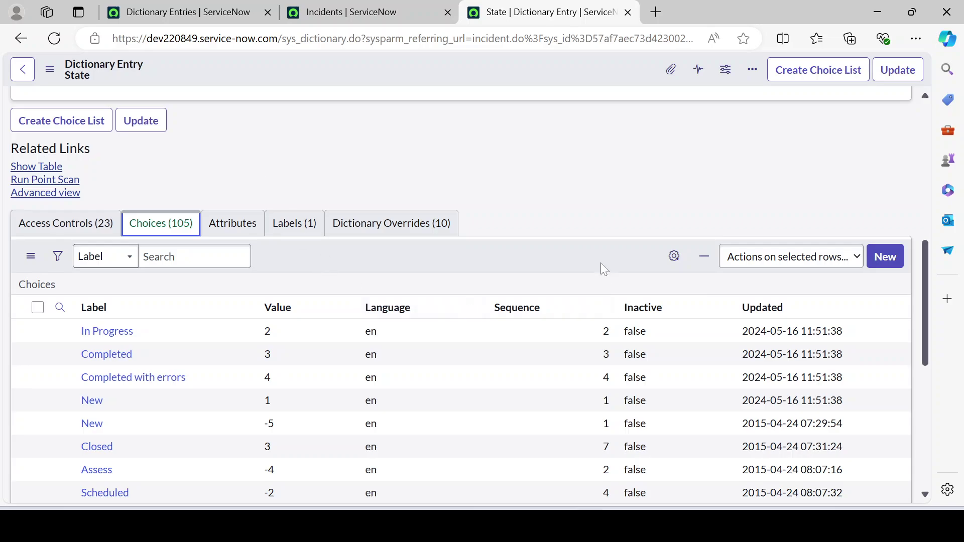
# Step: Add the Table column to the Choices list of the State dictionary entry
pyautogui.click(673, 256)
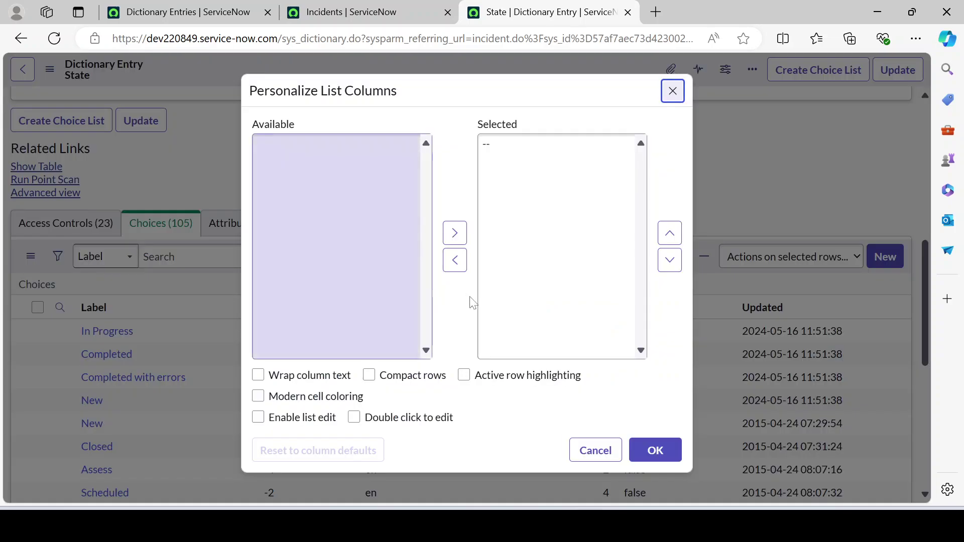
pyautogui.click(276, 250)
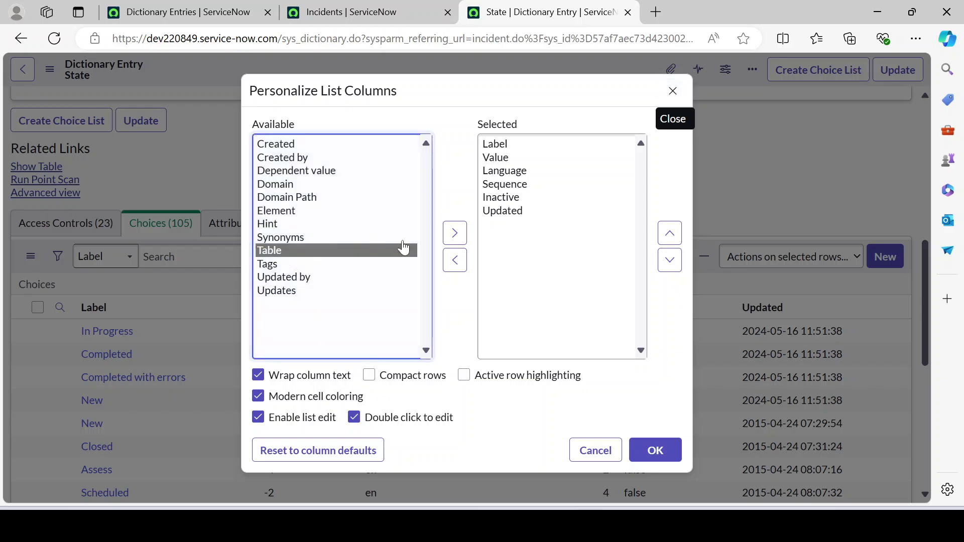
pyautogui.click(455, 233)
pyautogui.click(655, 451)
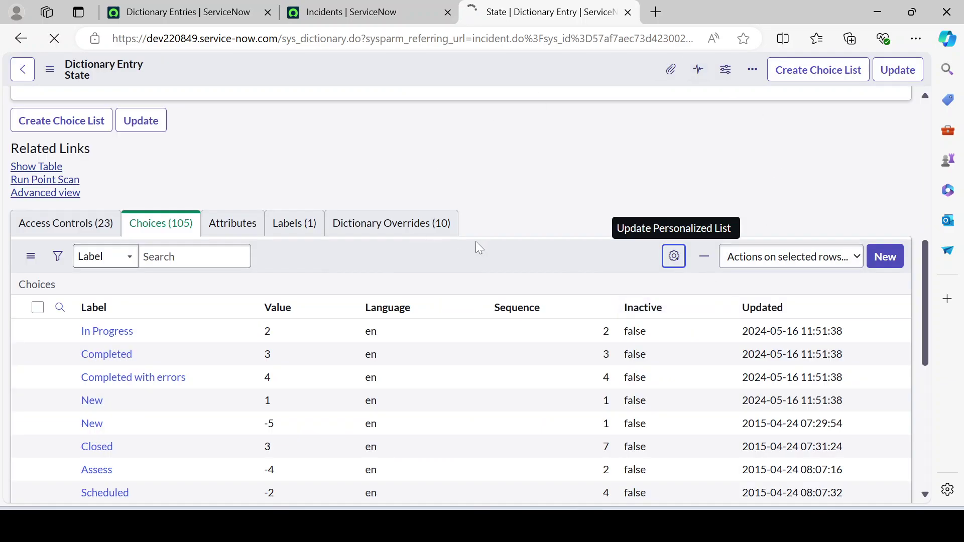
pyautogui.scroll(-10, 261, 314)
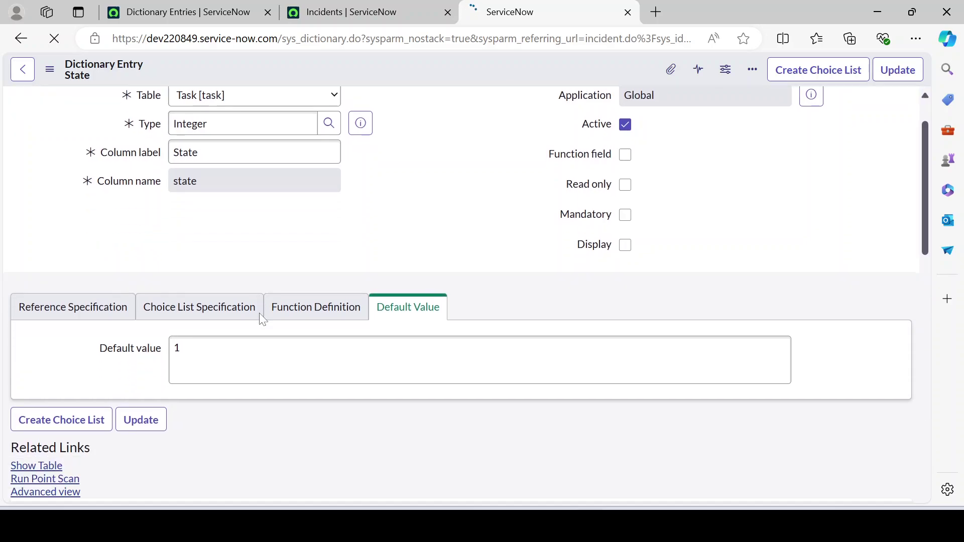
pyautogui.scroll(-10, 677, 330)
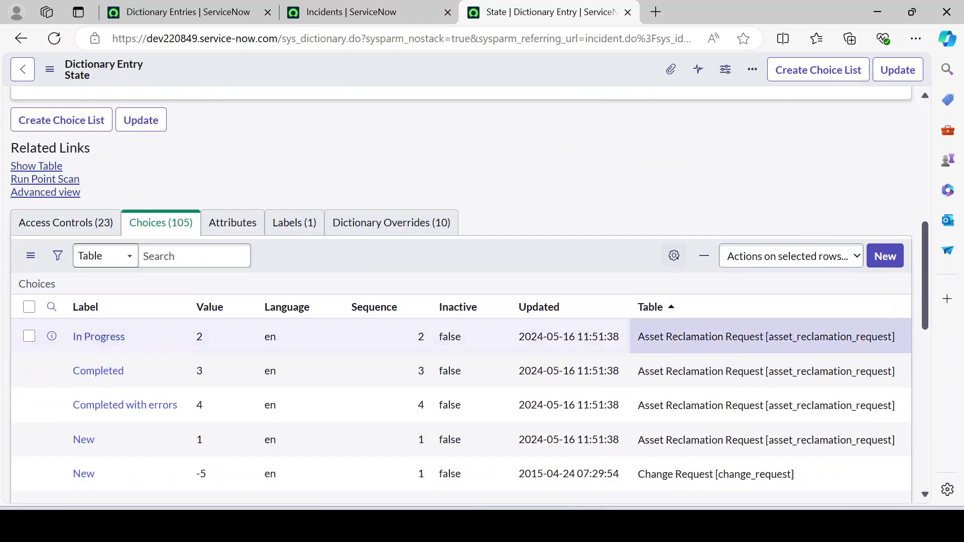
# Step: Filter the State field's choices to those whose table starts with "In"
pyautogui.scroll(3, 674, 329)
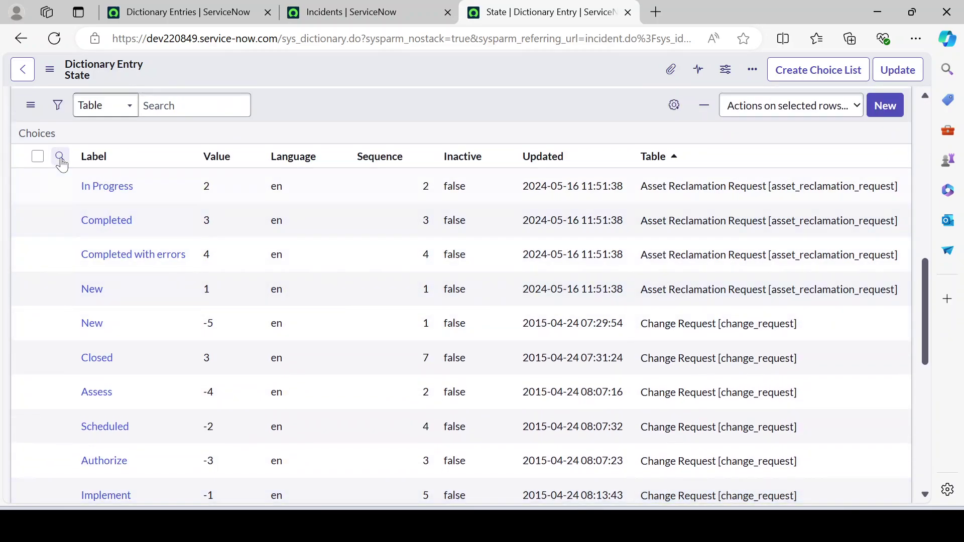
pyautogui.click(60, 156)
pyautogui.write('In')
pyautogui.press('Return')
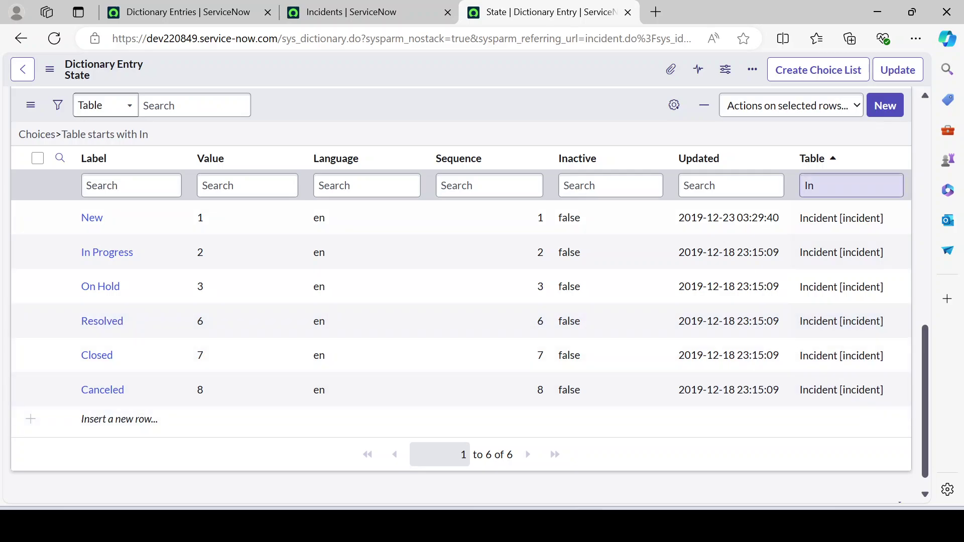
# Step: Examine the Incident choices' labels and values against the State entry's base table and default value
pyautogui.scroll(10, 536, 176)
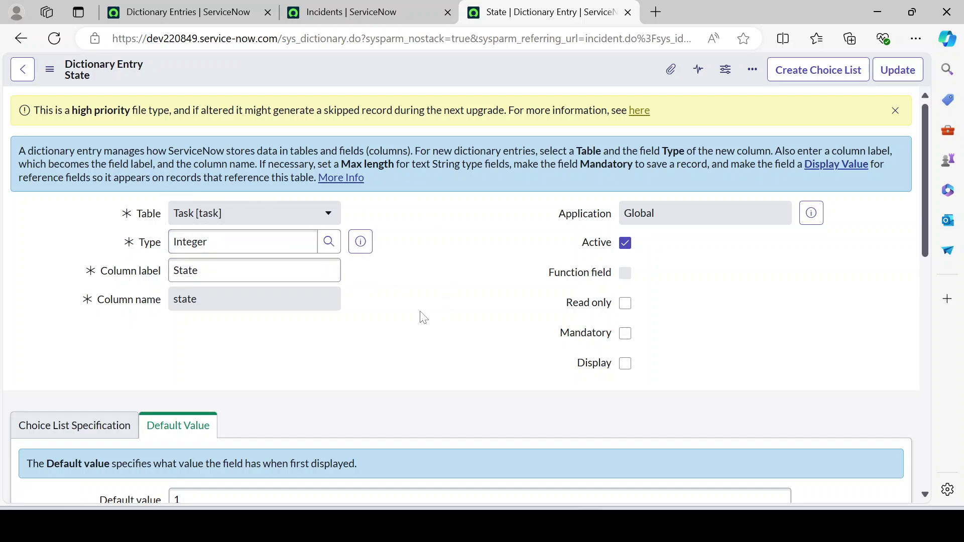
pyautogui.scroll(-9, 423, 317)
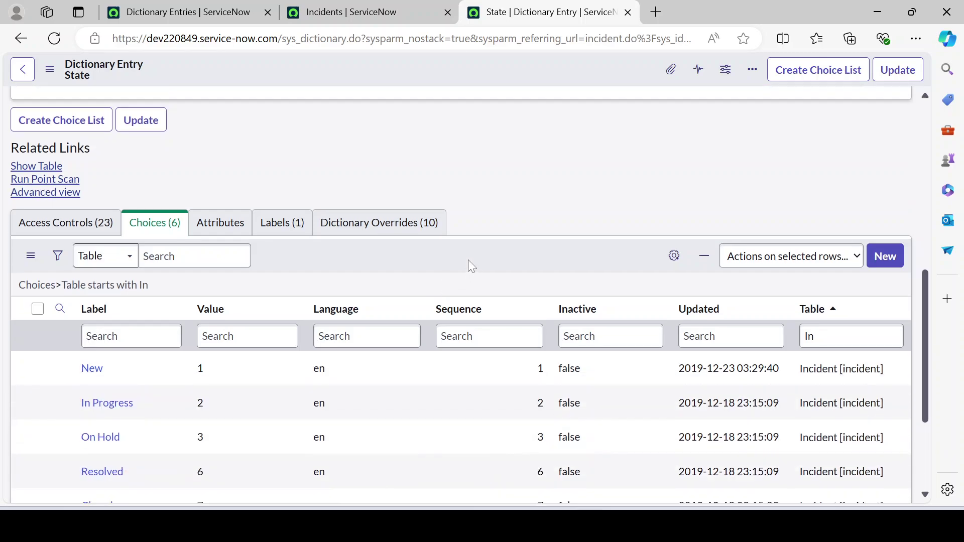
pyautogui.scroll(-3, 468, 260)
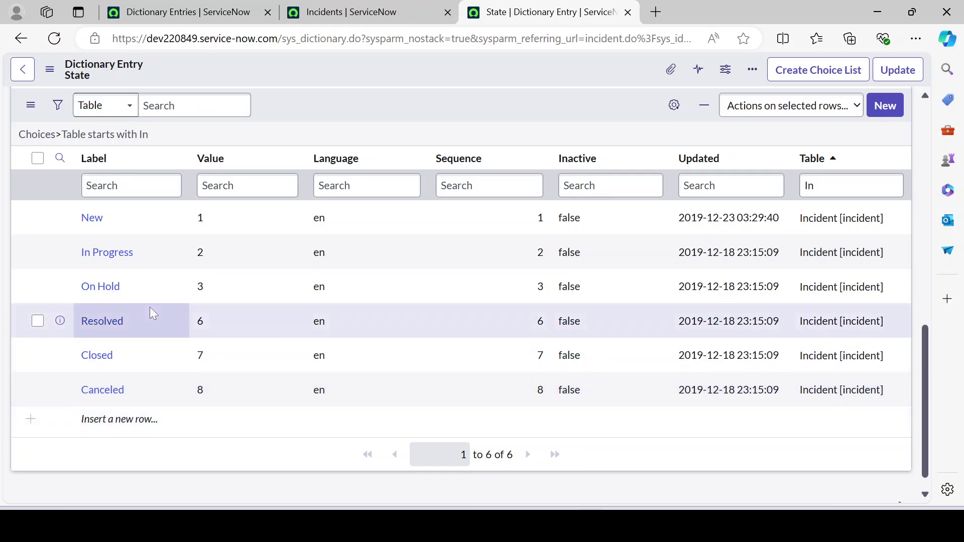
pyautogui.scroll(2, 244, 346)
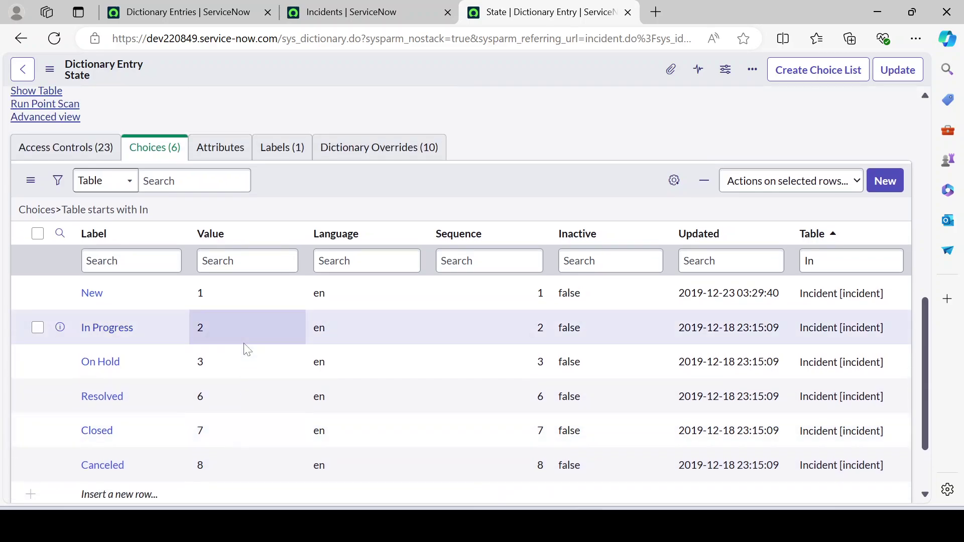
pyautogui.scroll(2, 246, 350)
pyautogui.scroll(3, 243, 344)
pyautogui.scroll(-3, 314, 282)
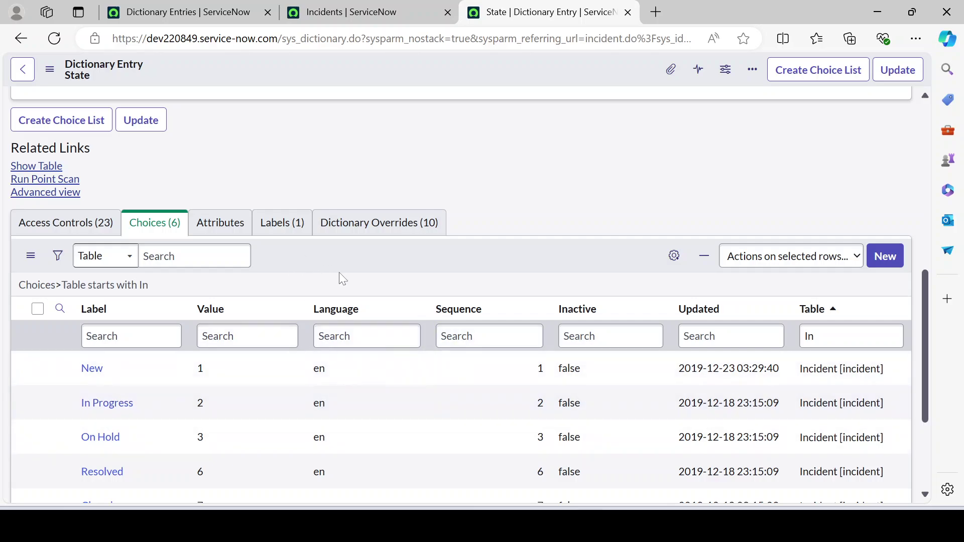
pyautogui.scroll(-3, 290, 290)
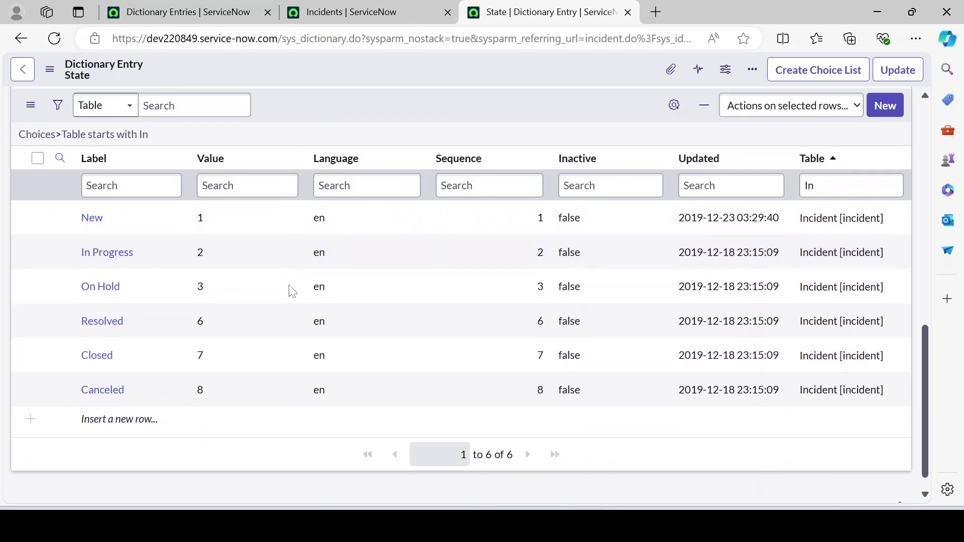
pyautogui.scroll(3, 359, 323)
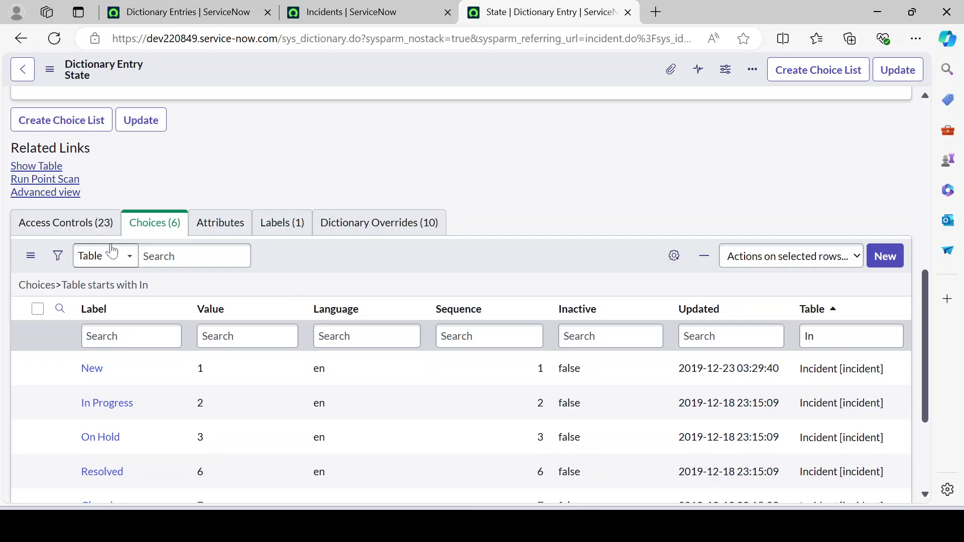
# Step: Show the State field's dictionary overrides and compare them with the default value of the base entry
pyautogui.click(408, 222)
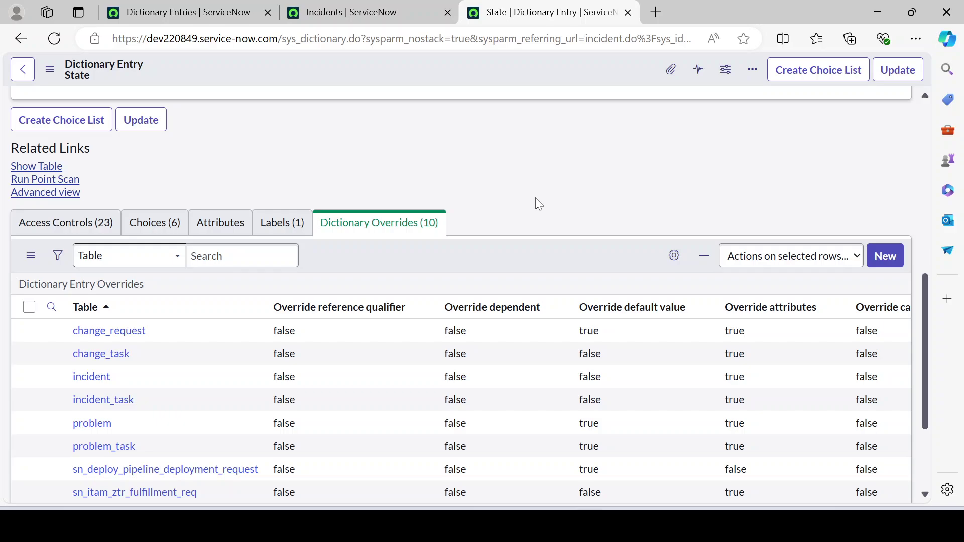
pyautogui.scroll(8, 535, 197)
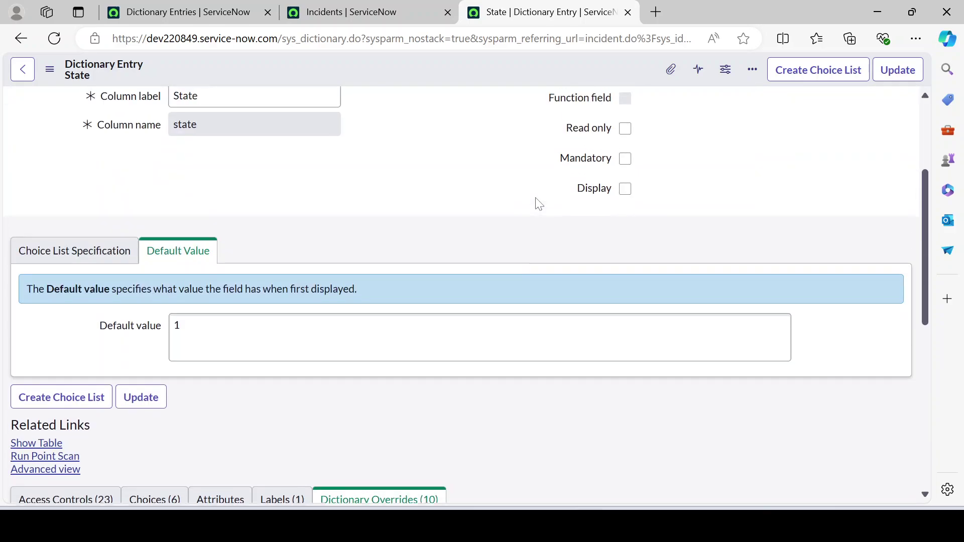
pyautogui.scroll(-10, 535, 198)
pyautogui.scroll(2, 535, 197)
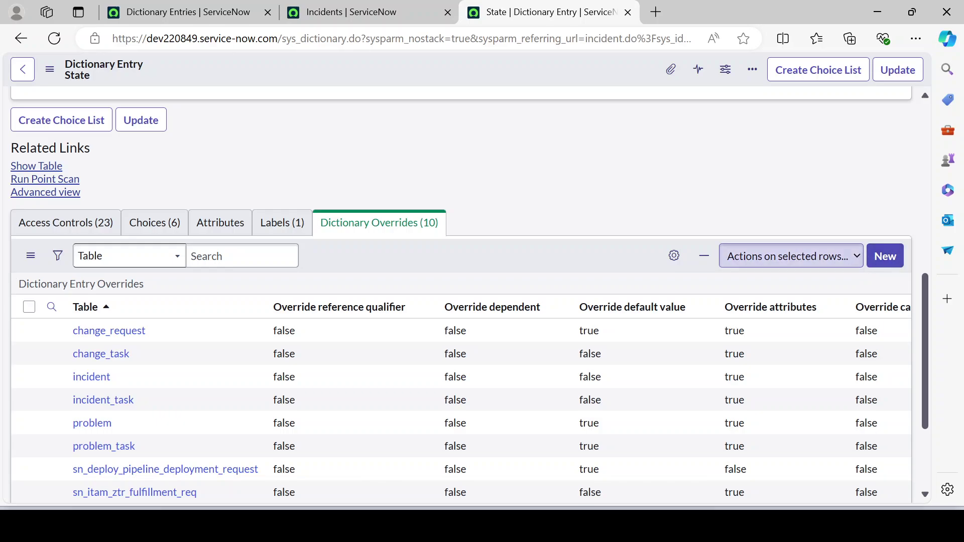
# Step: Start a new dictionary override for the State field and review its inherited settings, base table and override options
pyautogui.moveTo(857, 232); pyautogui.dragTo(914, 272)
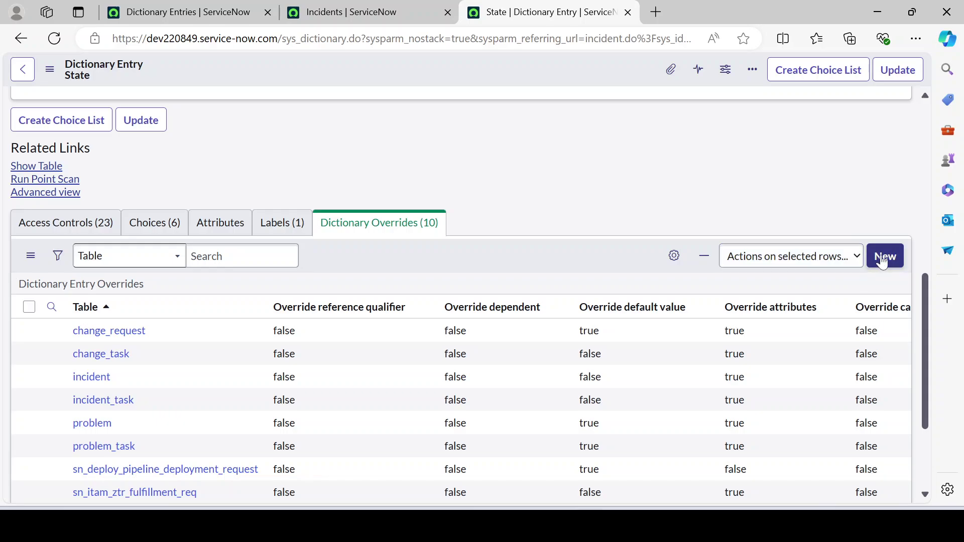
pyautogui.click(883, 261)
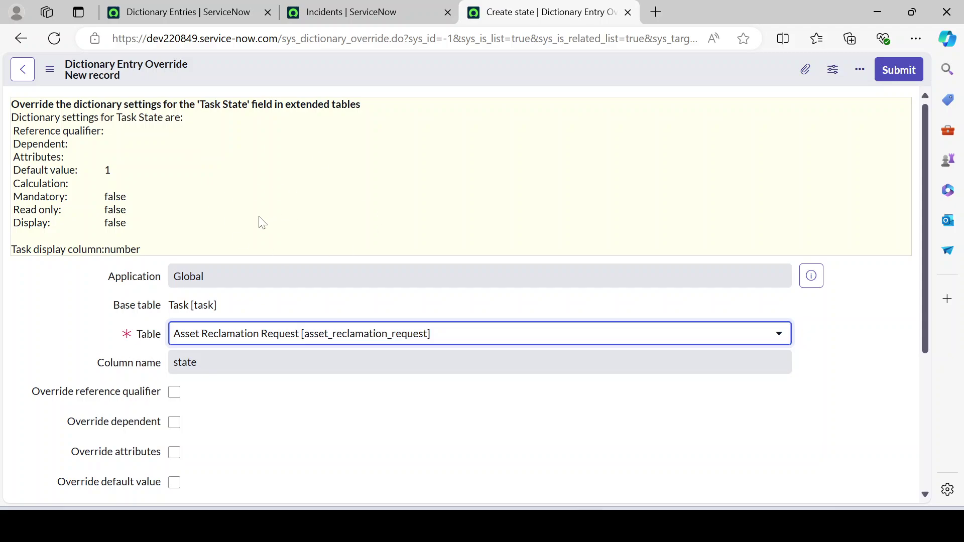
pyautogui.scroll(-1, 262, 219)
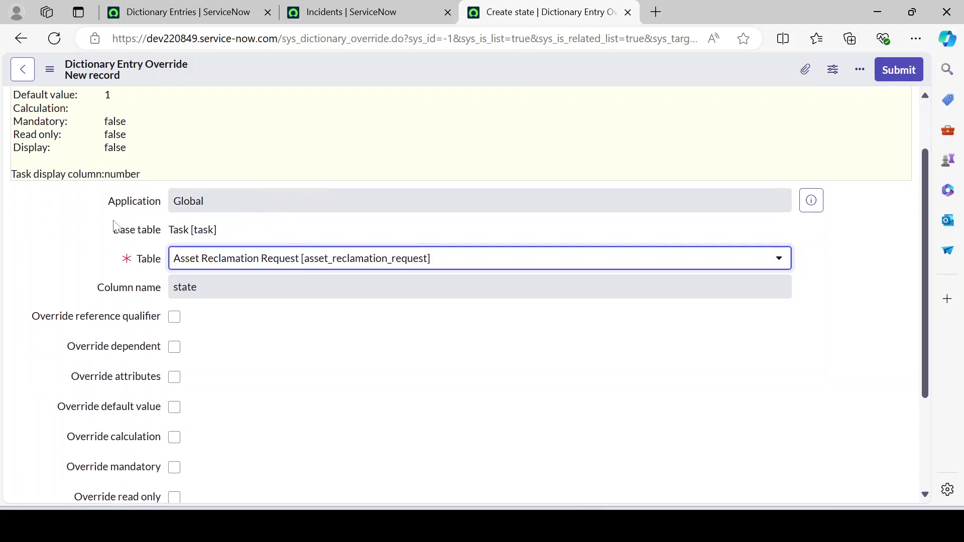
pyautogui.doubleClick(121, 202)
pyautogui.moveTo(113, 231); pyautogui.dragTo(215, 230)
pyautogui.click(221, 236)
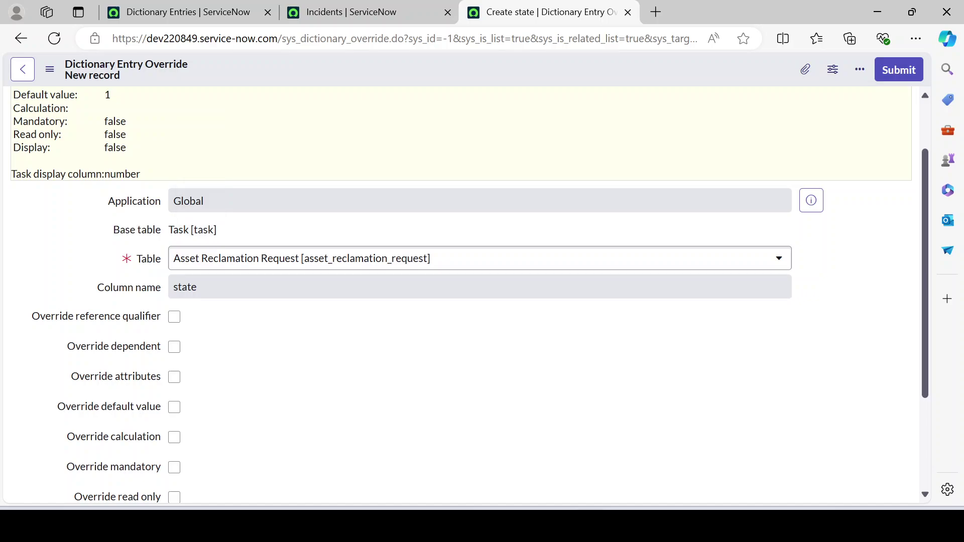
pyautogui.scroll(1, 173, 262)
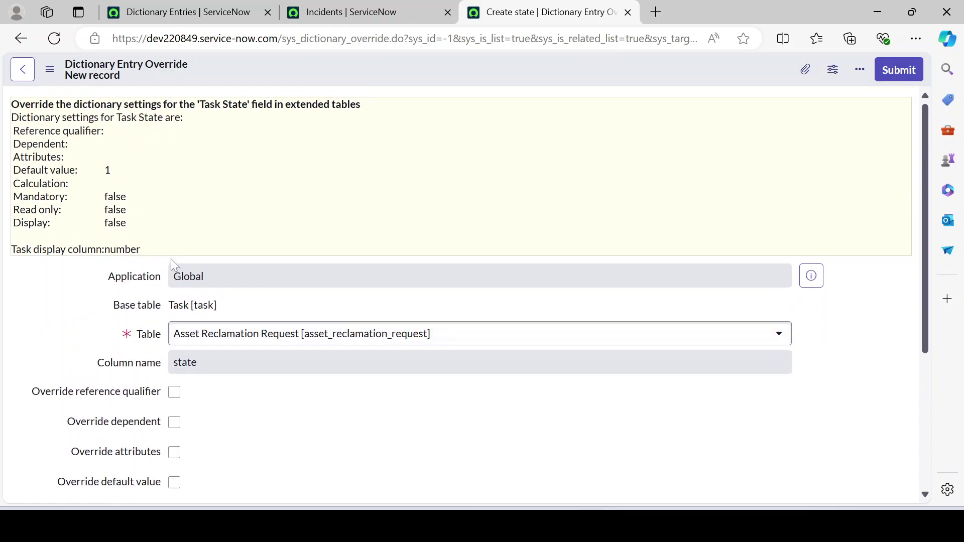
pyautogui.scroll(-2, 193, 224)
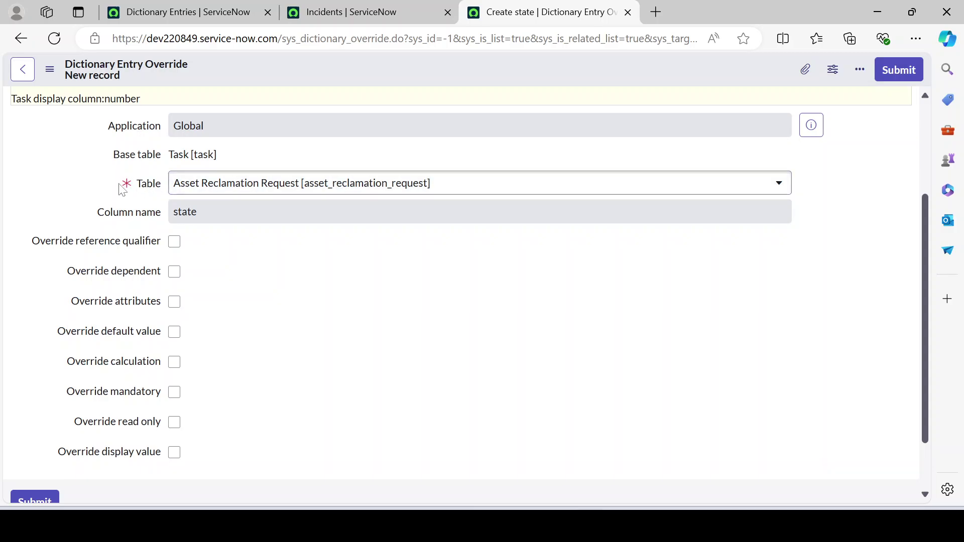
# Step: Browse the tables available for the new override and set its table to Catalog Task [sc_task]
pyautogui.click(444, 188)
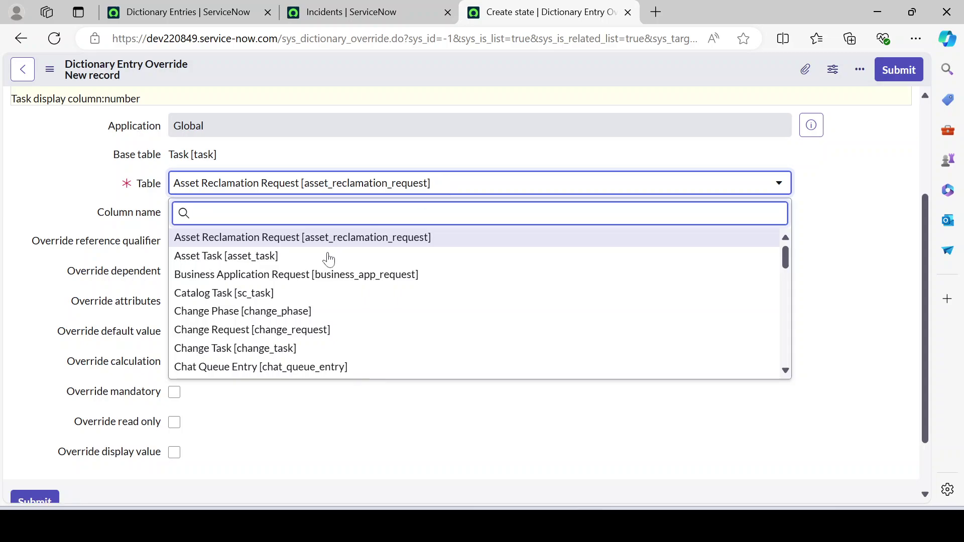
pyautogui.press('Up')
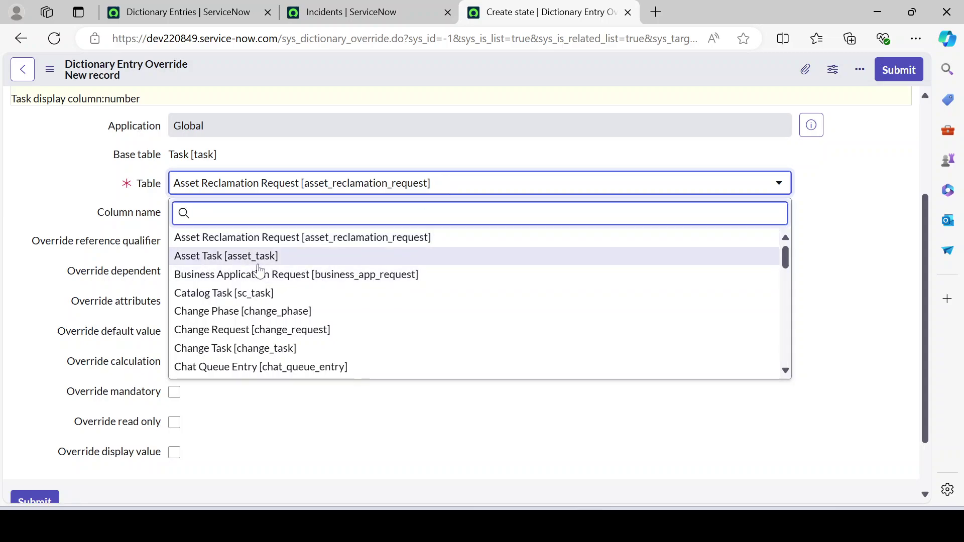
pyautogui.scroll(-20, 260, 271)
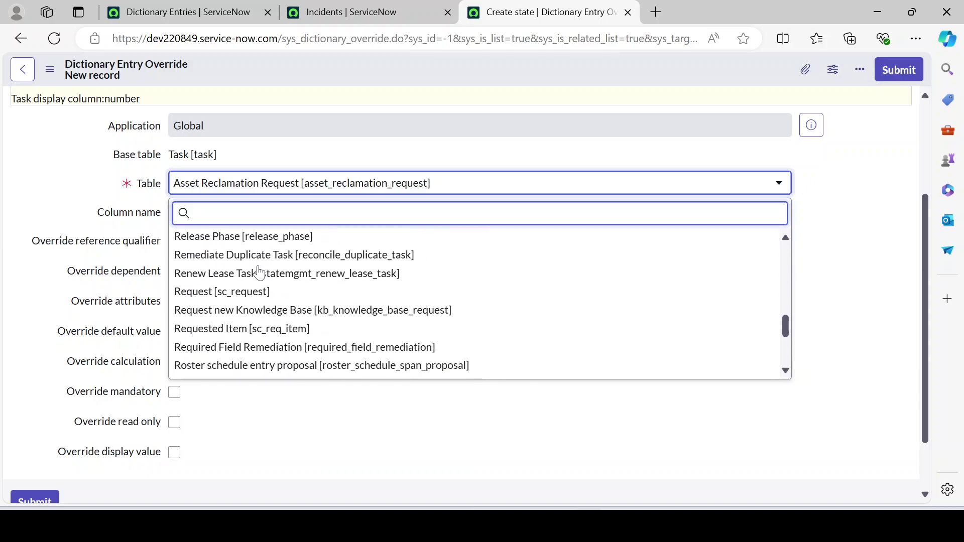
pyautogui.scroll(20, 309, 321)
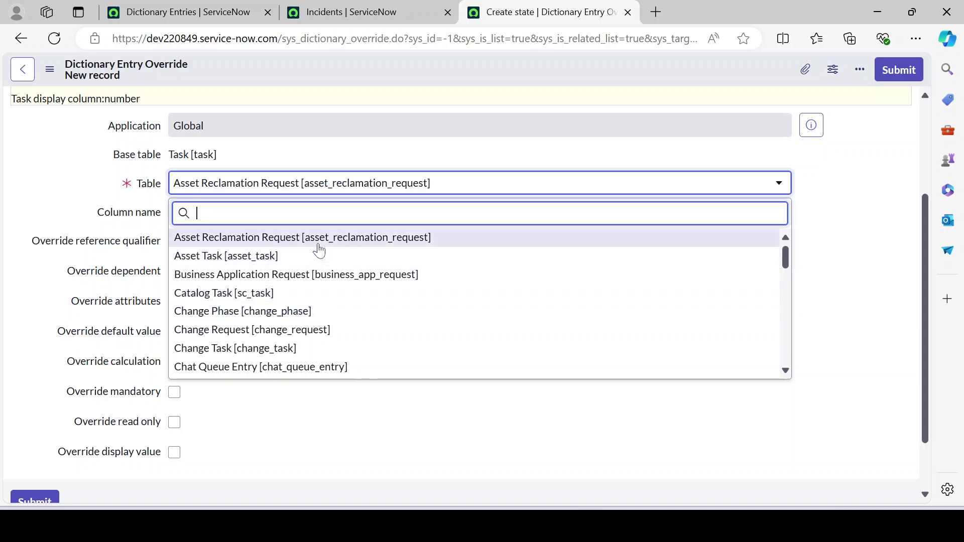
pyautogui.scroll(-5, 310, 261)
pyautogui.scroll(-8, 311, 260)
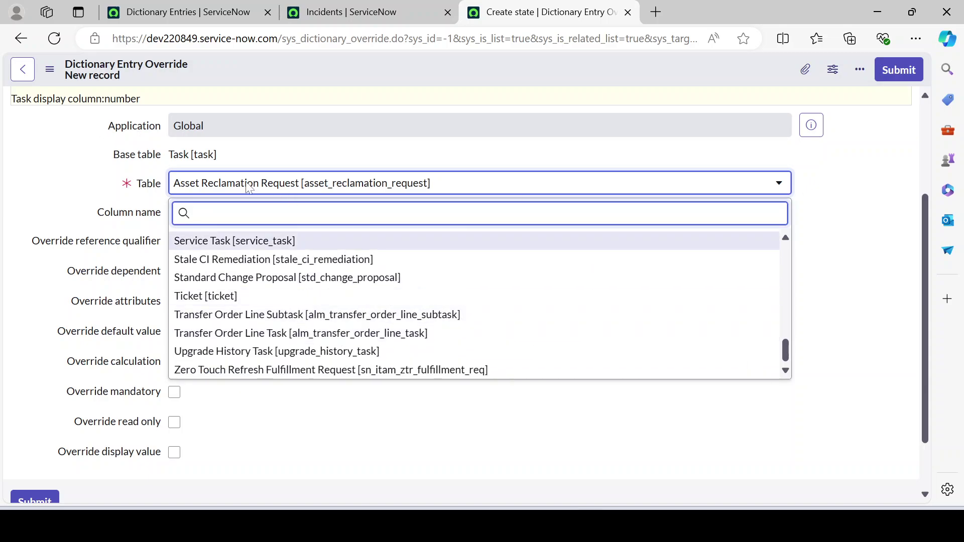
pyautogui.scroll(13, 318, 319)
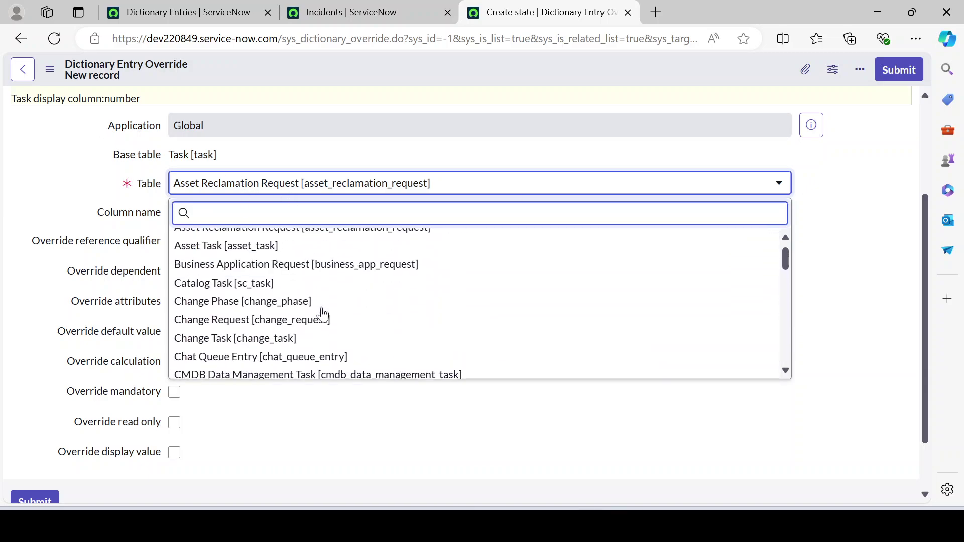
pyautogui.scroll(-2, 283, 284)
pyautogui.scroll(2, 302, 294)
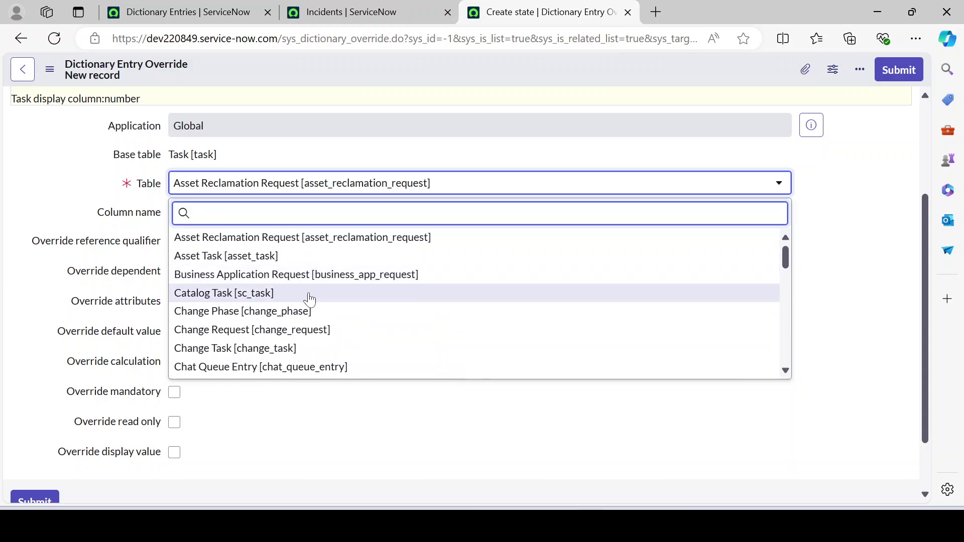
pyautogui.click(225, 296)
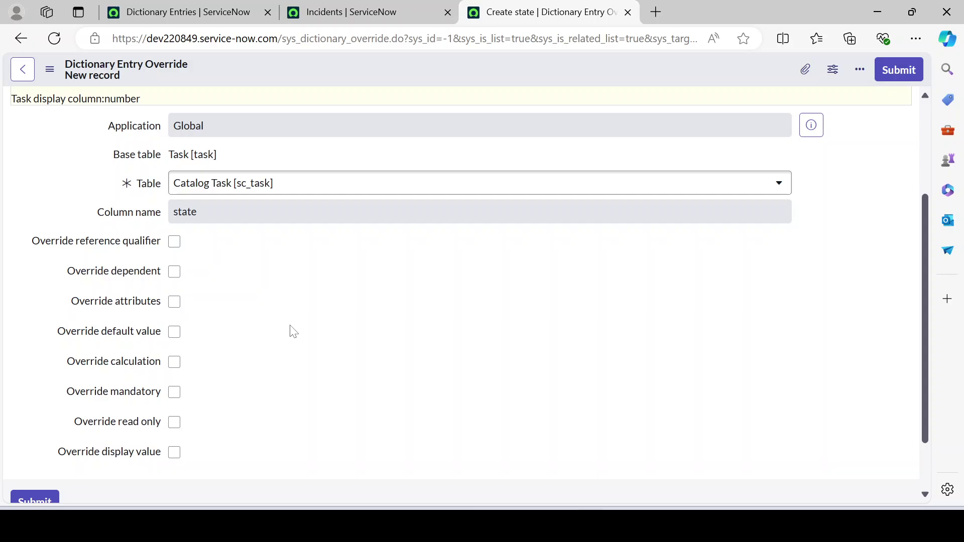
# Step: Enable the reference qualifier override to preview its entry field against the base State settings, and clear the option again
pyautogui.scroll(3, 281, 332)
pyautogui.scroll(-2, 280, 332)
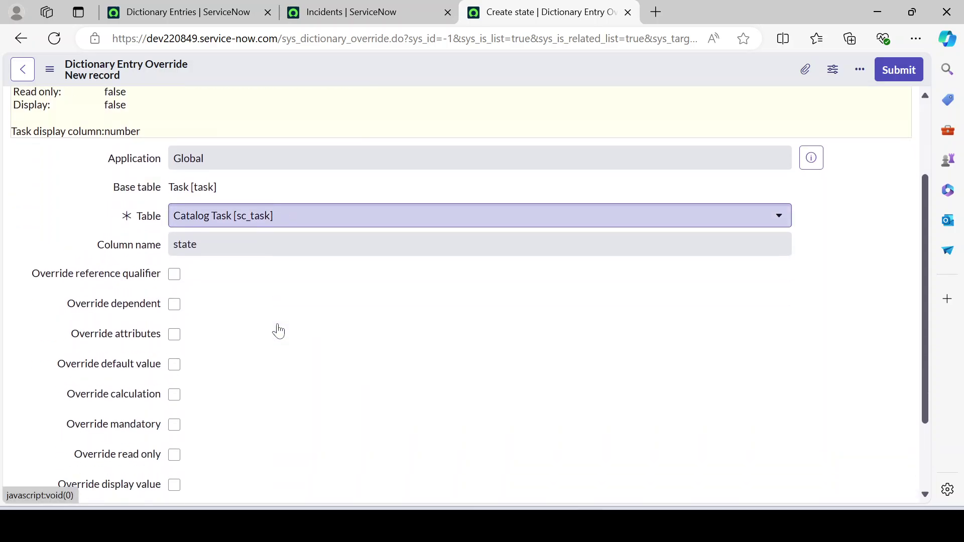
pyautogui.scroll(-2, 280, 332)
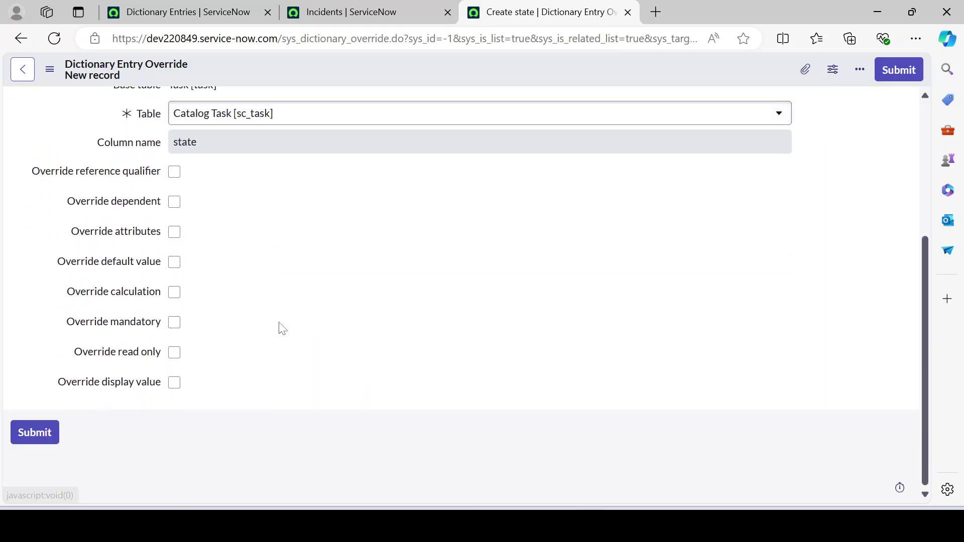
pyautogui.click(175, 173)
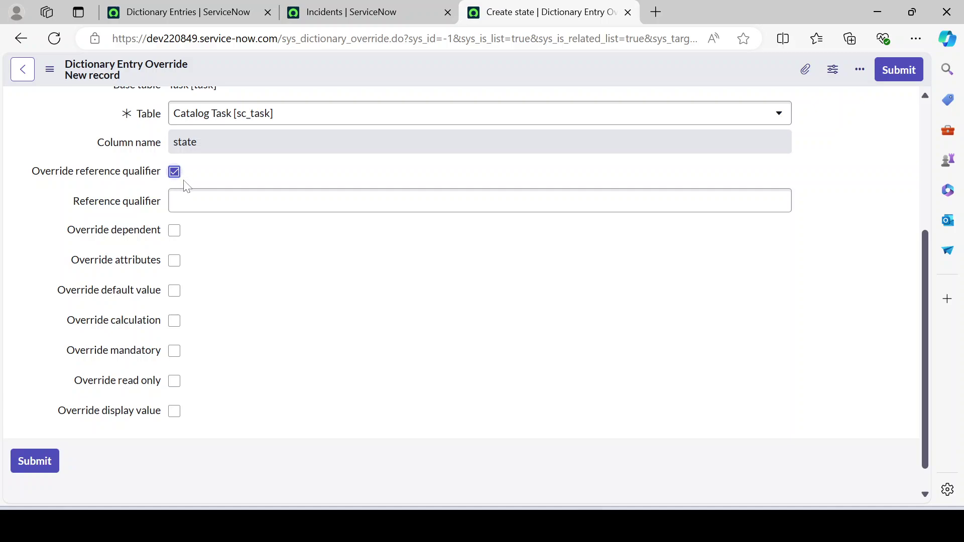
pyautogui.scroll(2, 261, 277)
pyautogui.click(260, 278)
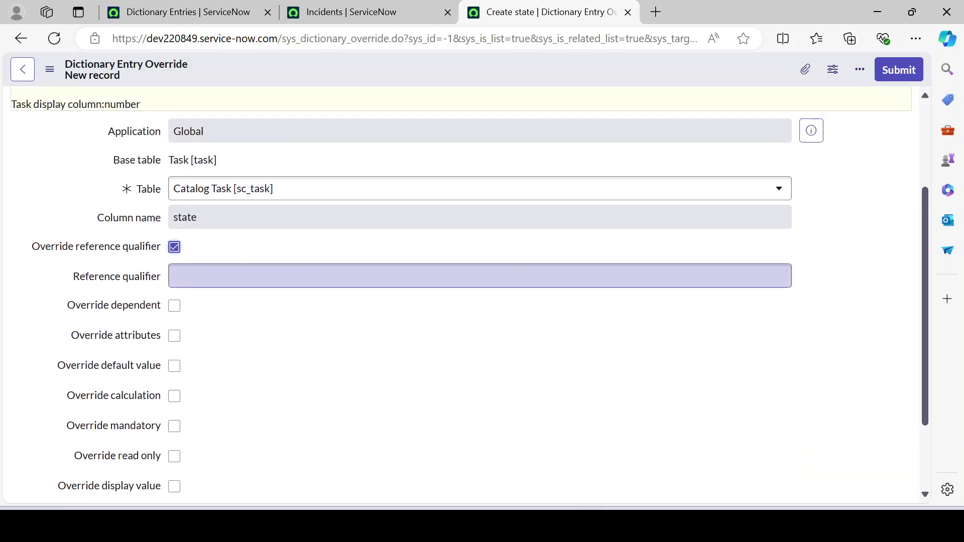
pyautogui.scroll(2, 253, 303)
pyautogui.scroll(-3, 257, 313)
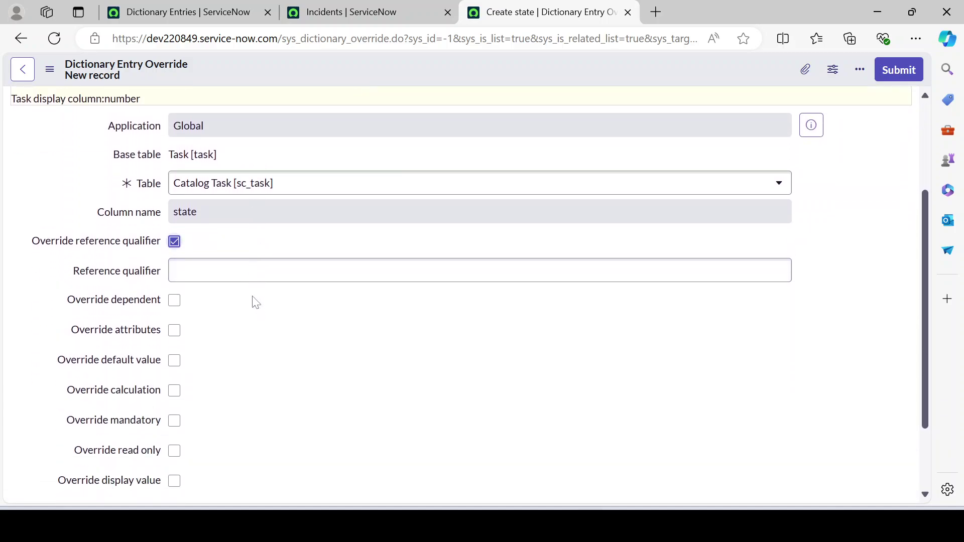
pyautogui.click(175, 242)
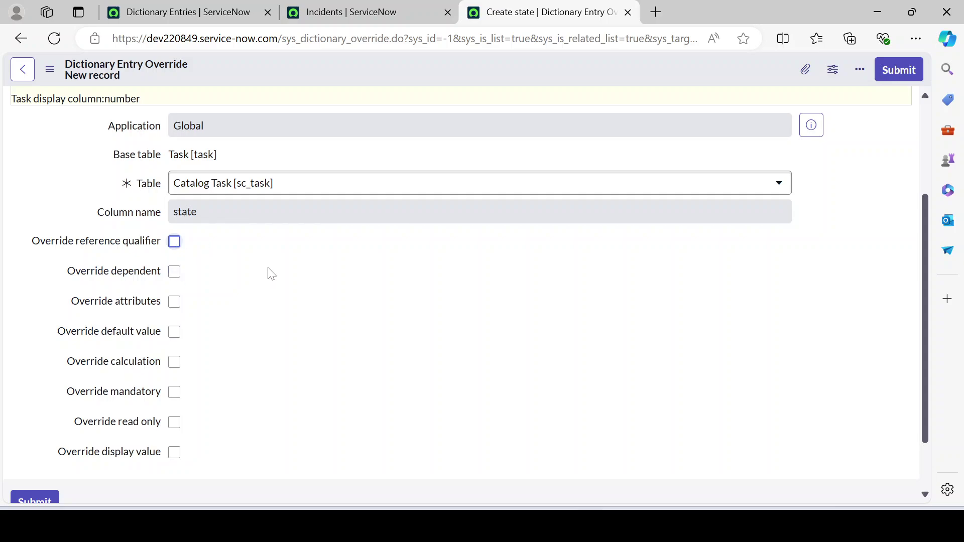
# Step: Preview the entry fields of the dependent and attributes overrides one after the other, clearing each option again
pyautogui.click(173, 273)
pyautogui.click(174, 301)
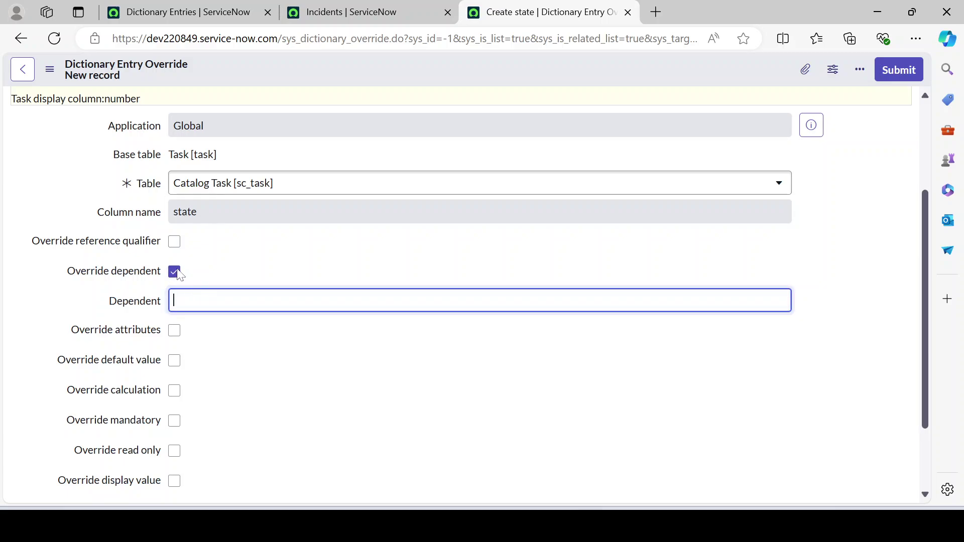
pyautogui.click(175, 272)
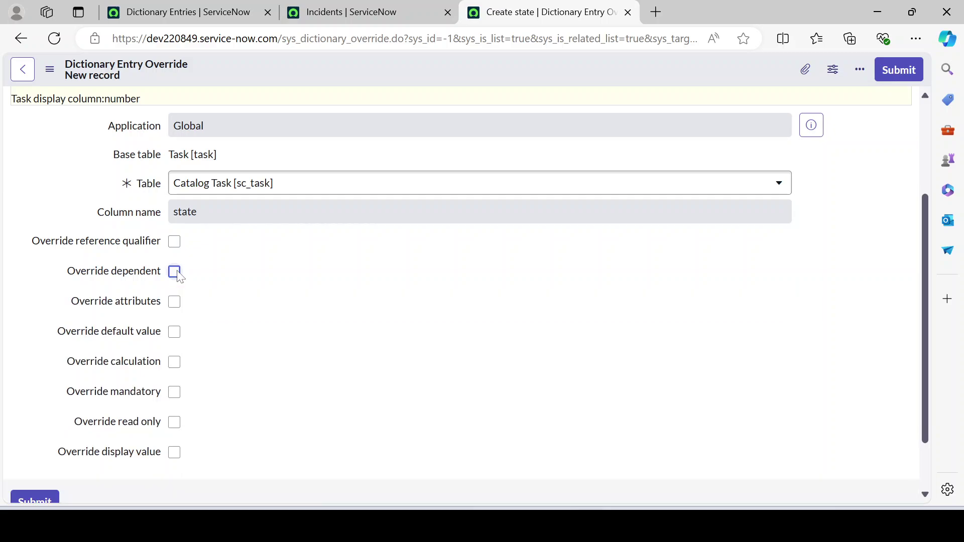
pyautogui.click(174, 303)
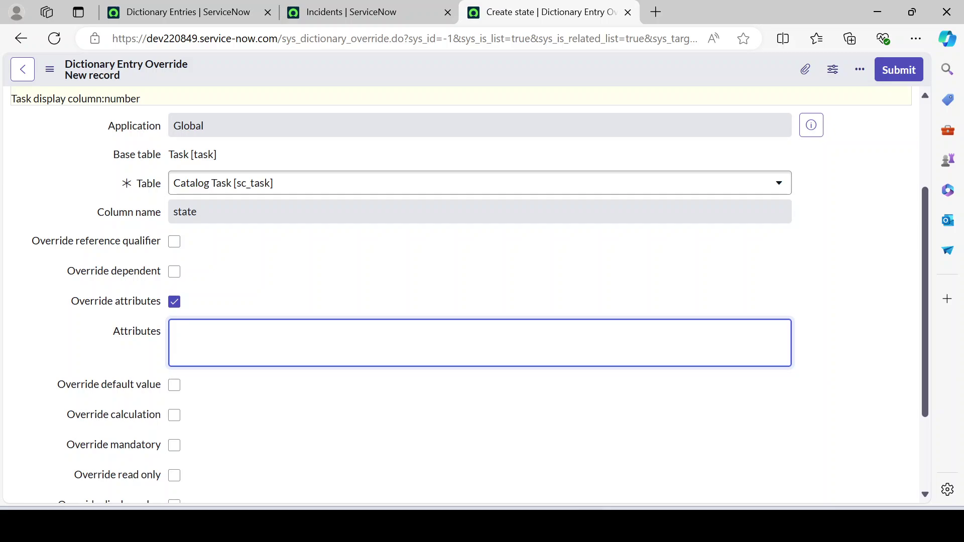
pyautogui.scroll(-3, 157, 347)
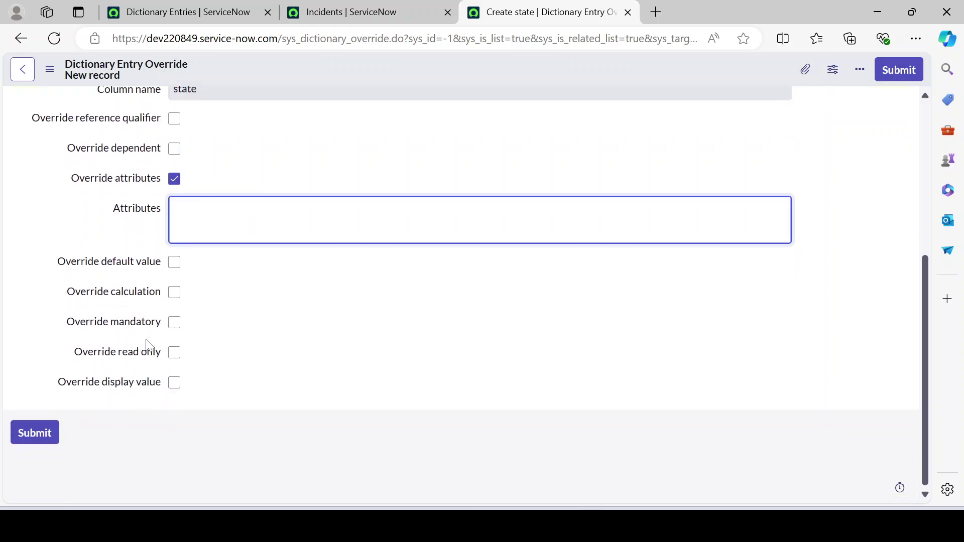
pyautogui.scroll(5, 241, 323)
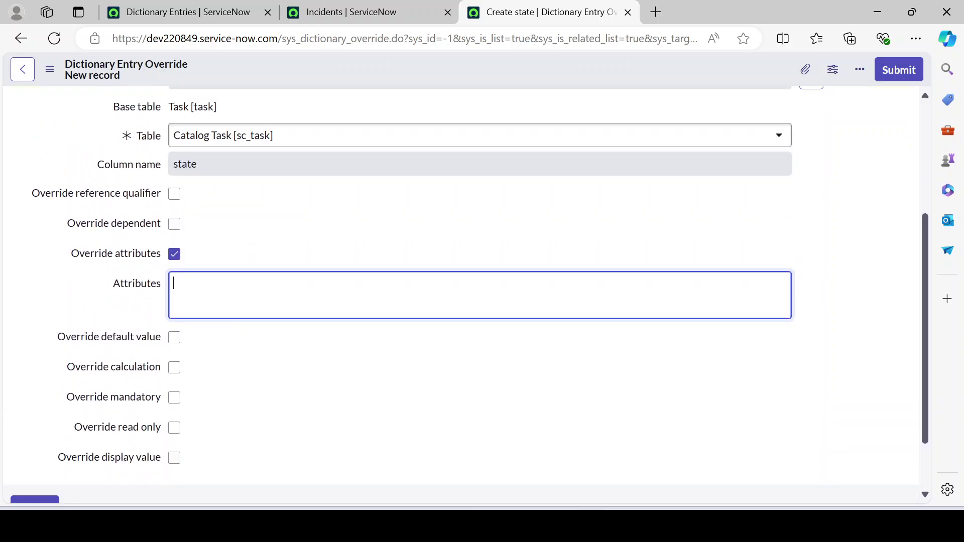
pyautogui.scroll(-3, 206, 315)
pyautogui.click(174, 254)
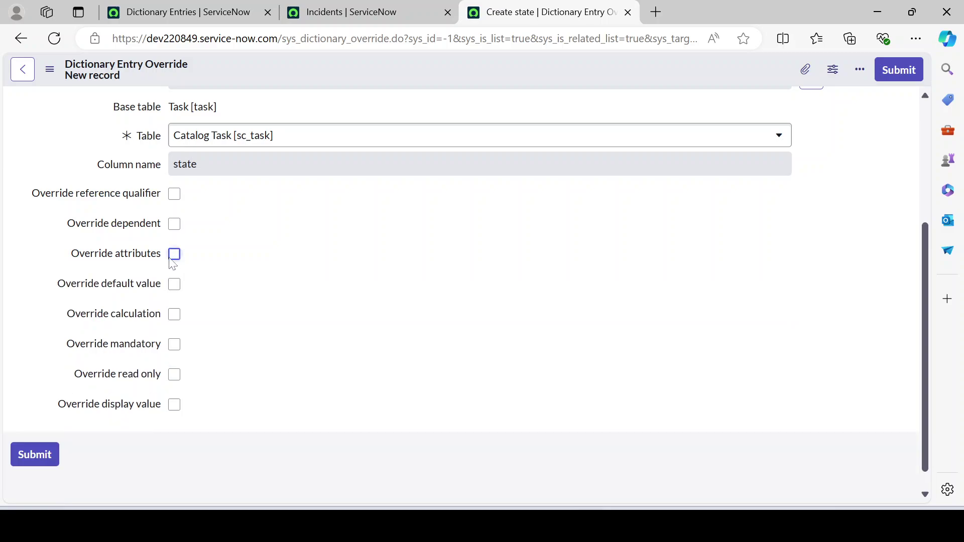
# Step: Preview the default value override's entry field, clear the option again, and review the base State settings against the override options
pyautogui.click(175, 284)
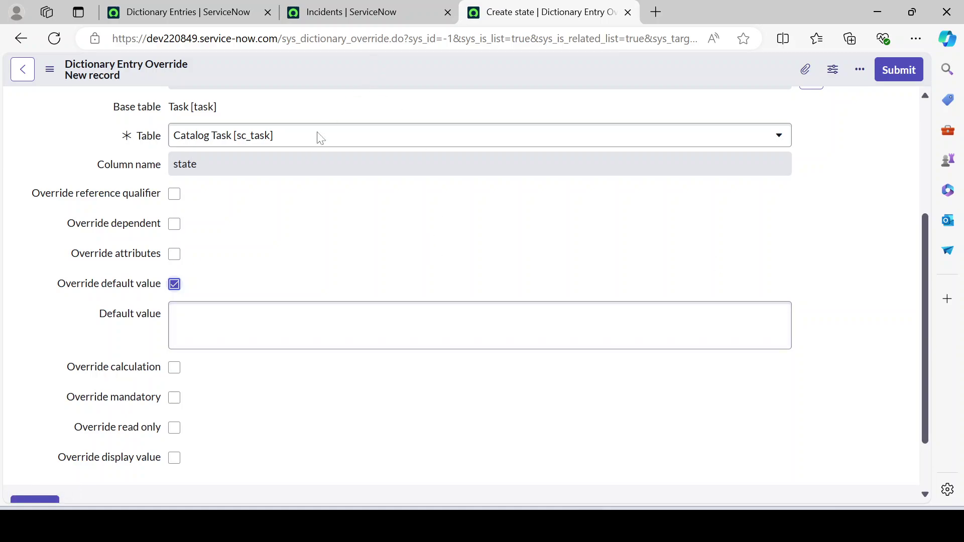
pyautogui.click(364, 314)
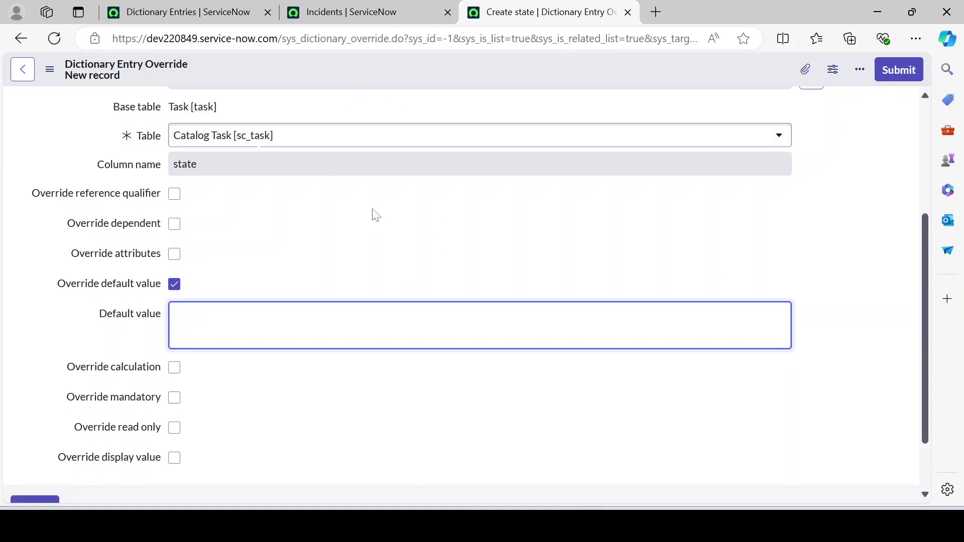
pyautogui.scroll(2, 376, 215)
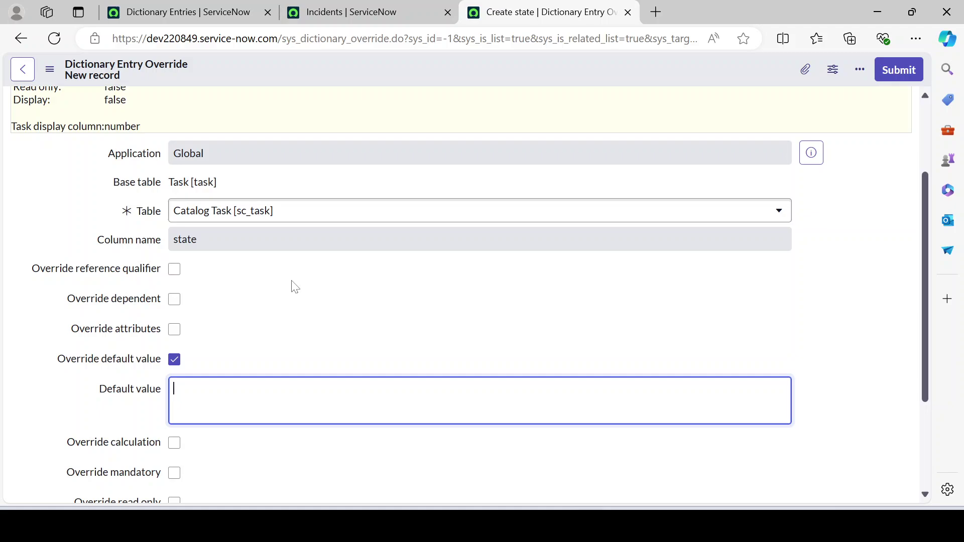
pyautogui.scroll(-3, 295, 286)
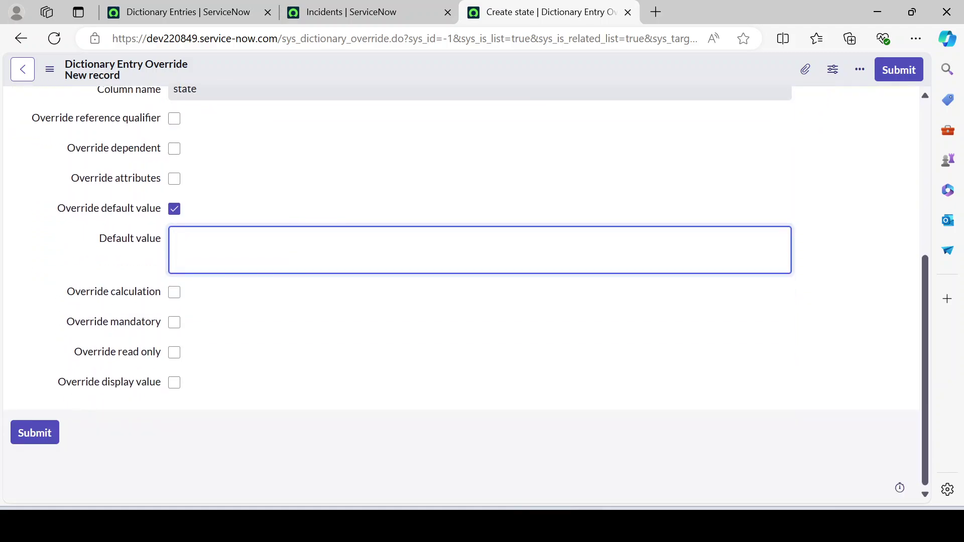
pyautogui.click(175, 209)
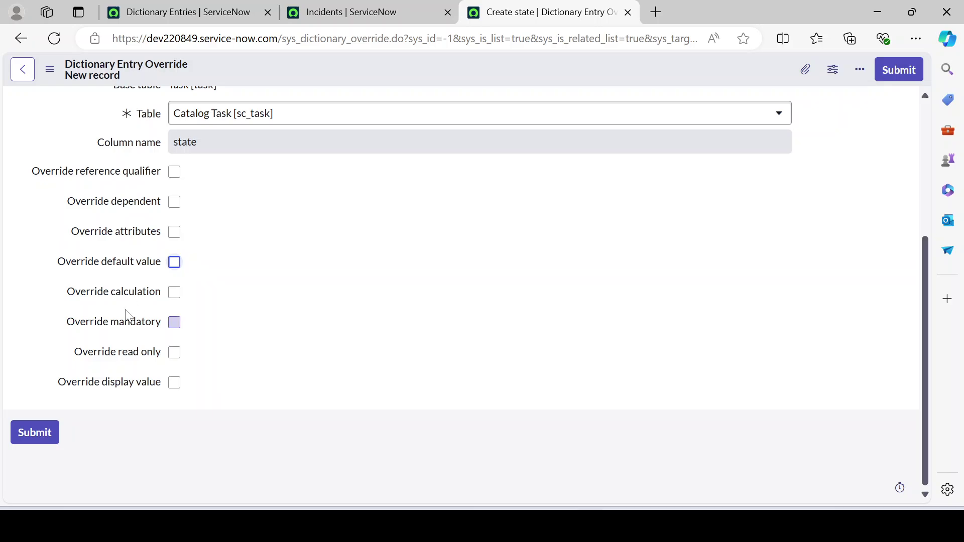
pyautogui.scroll(4, 156, 356)
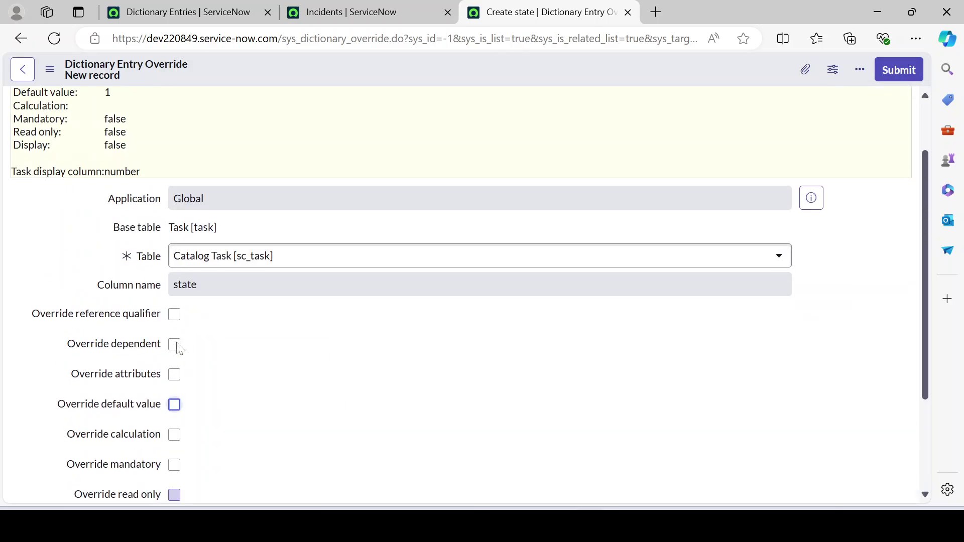
pyautogui.scroll(-4, 179, 343)
pyautogui.scroll(-1, 180, 343)
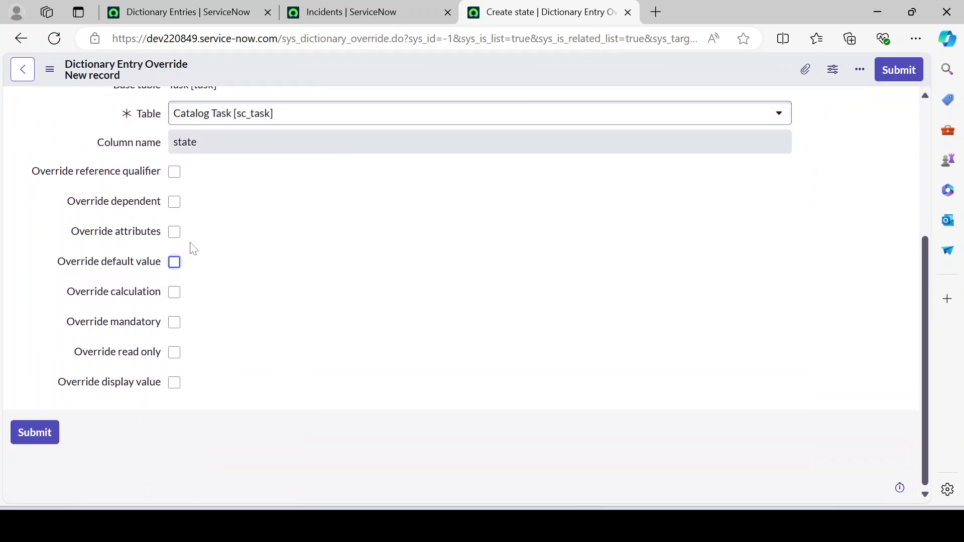
# Step: Enable the attributes override with blank attributes for Catalog Task [sc_task] and submit the new dictionary override
pyautogui.click(173, 231)
pyautogui.click(173, 261)
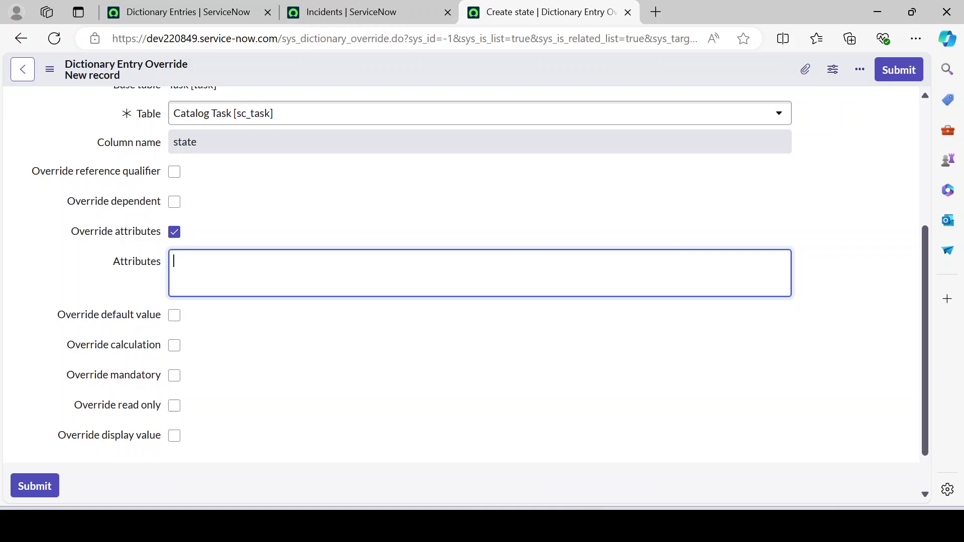
pyautogui.scroll(5, 431, 277)
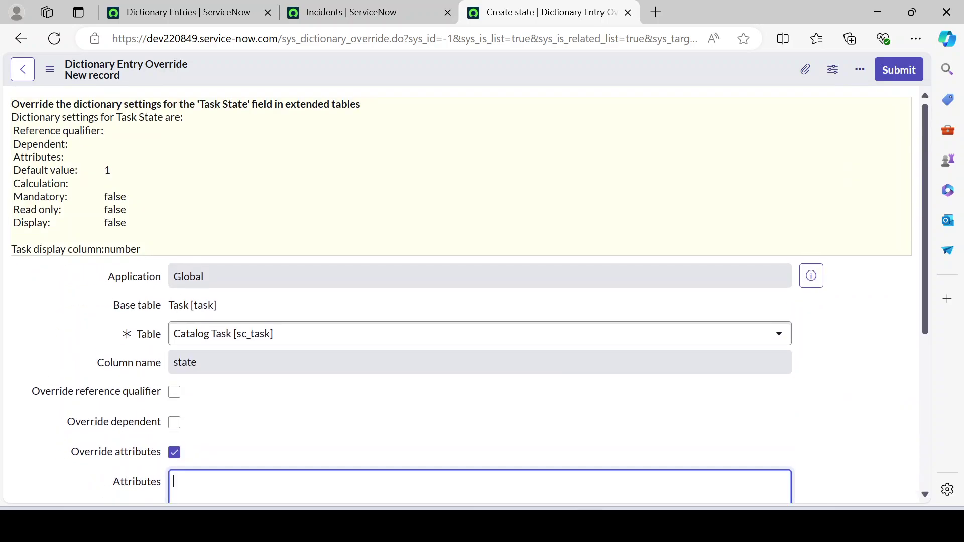
pyautogui.scroll(-5, 430, 277)
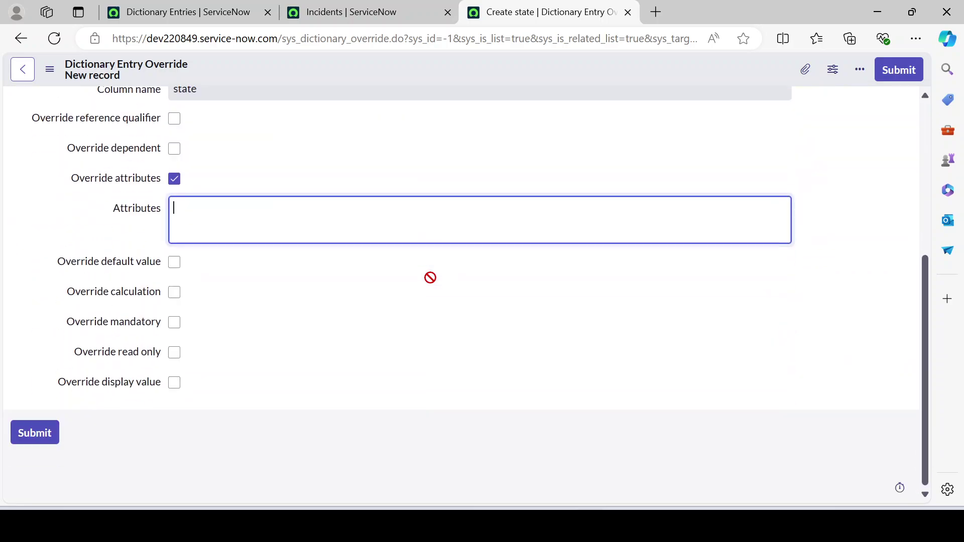
pyautogui.scroll(5, 632, 225)
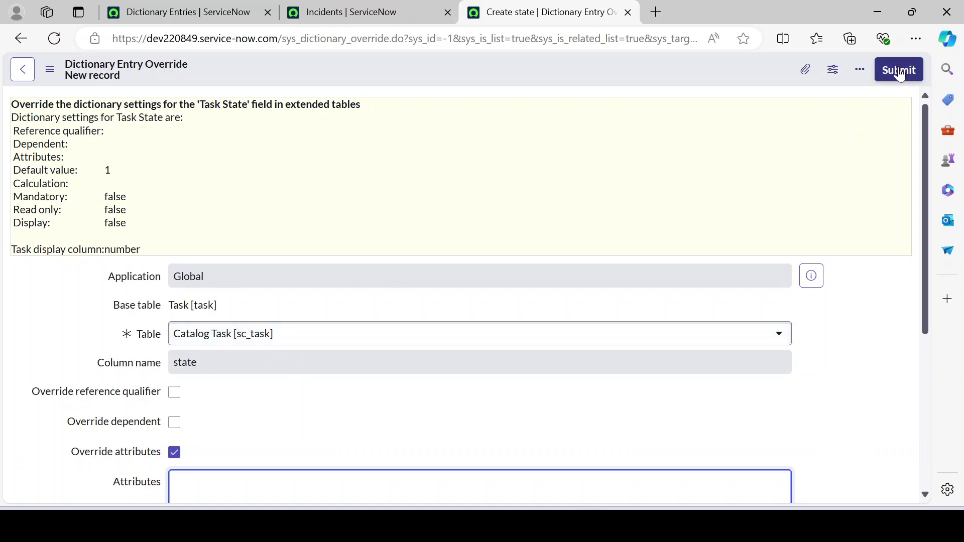
pyautogui.click(916, 74)
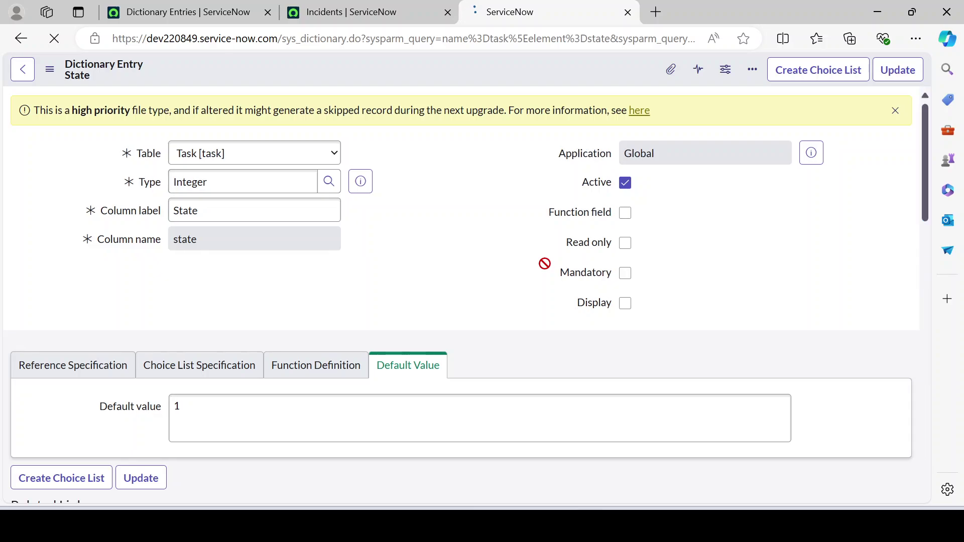
# Step: Find the sc_task row among the State field's dictionary overrides, compare its flags with the base Task entry, and open that override
pyautogui.scroll(-5, 540, 270)
pyautogui.scroll(-1, 542, 272)
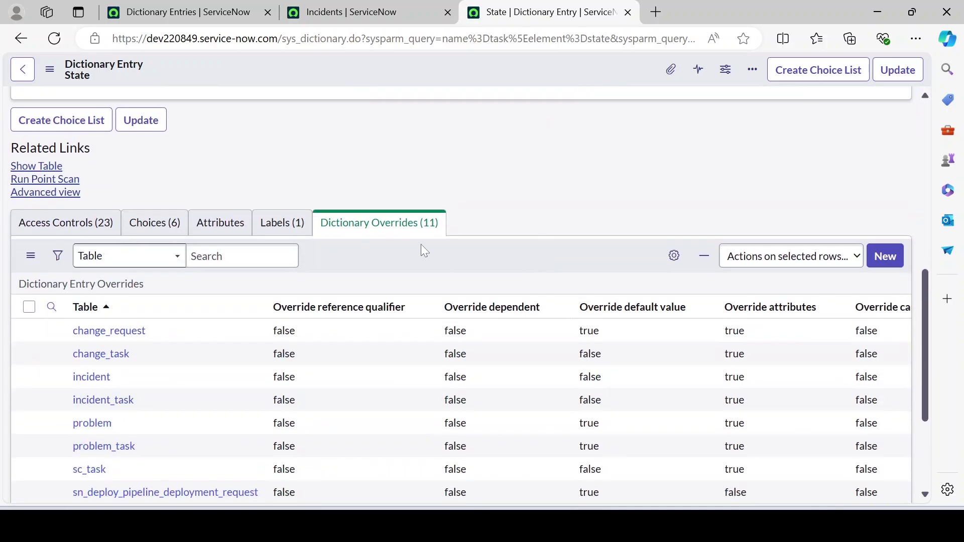
pyautogui.scroll(-3, 416, 305)
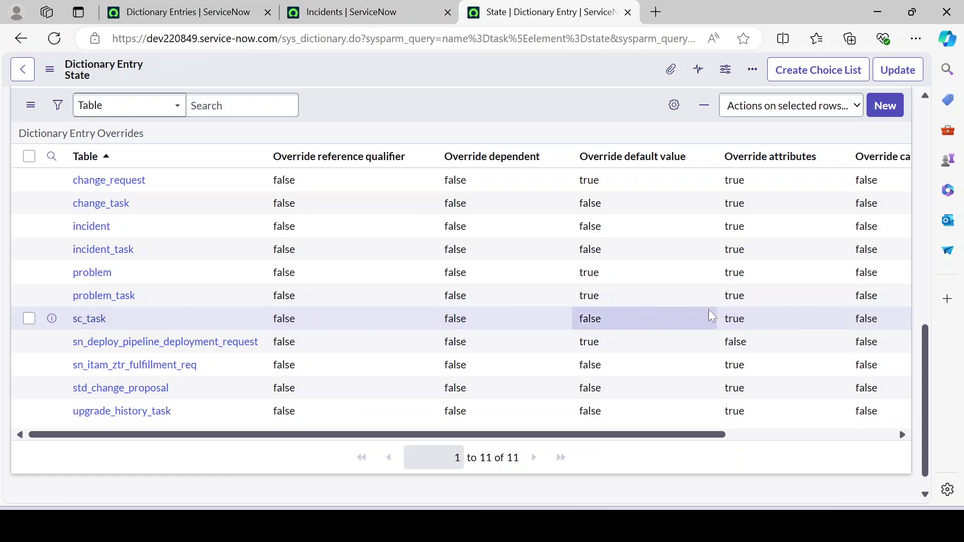
pyautogui.doubleClick(131, 325)
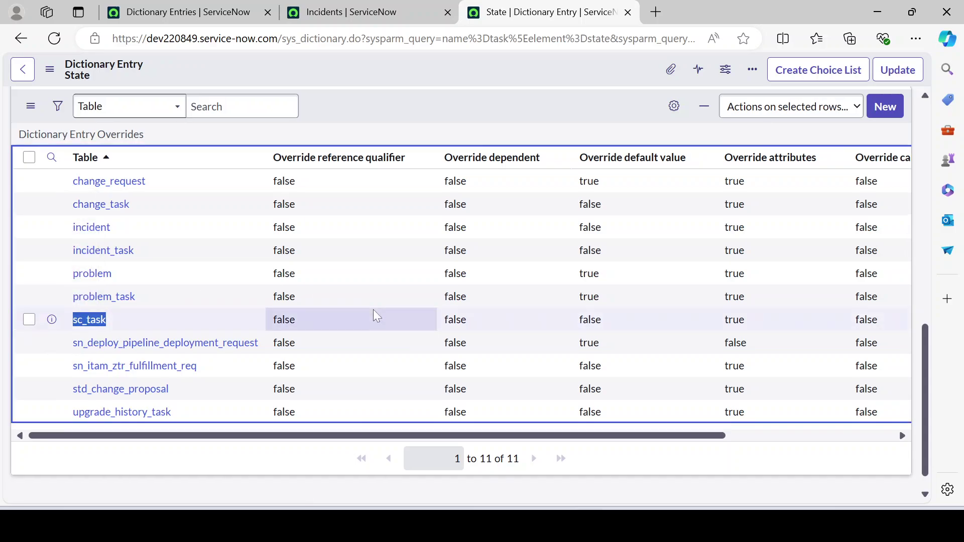
pyautogui.scroll(5, 382, 311)
pyautogui.scroll(-3, 510, 302)
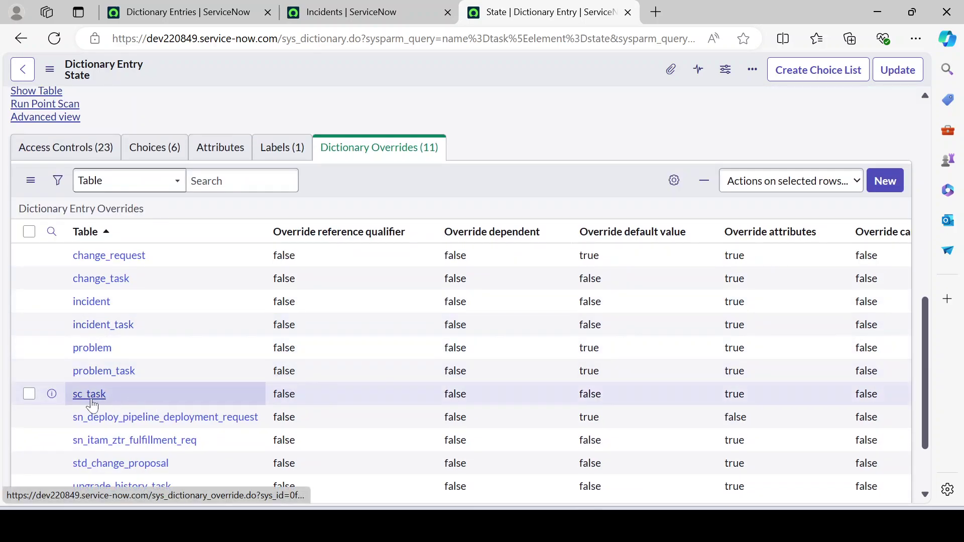
pyautogui.scroll(10, 382, 349)
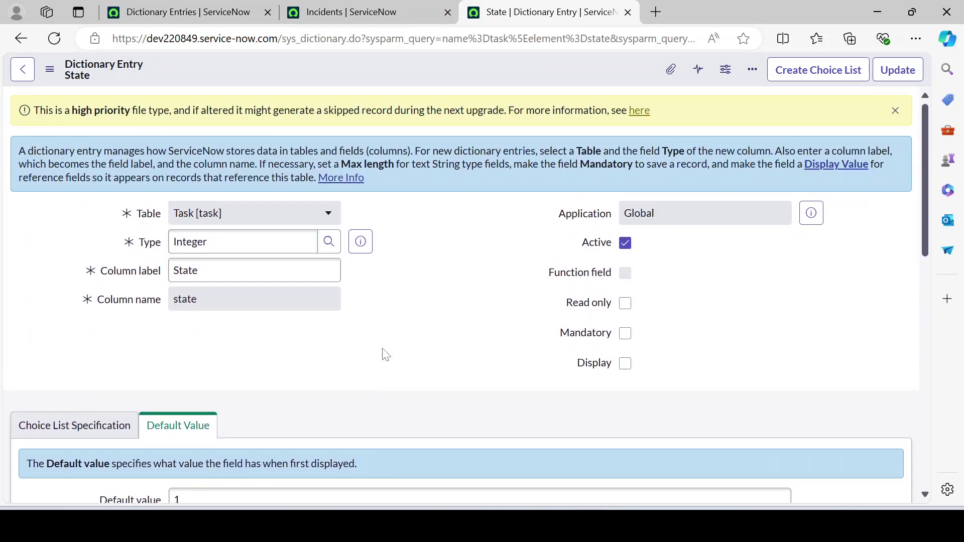
pyautogui.scroll(-10, 385, 354)
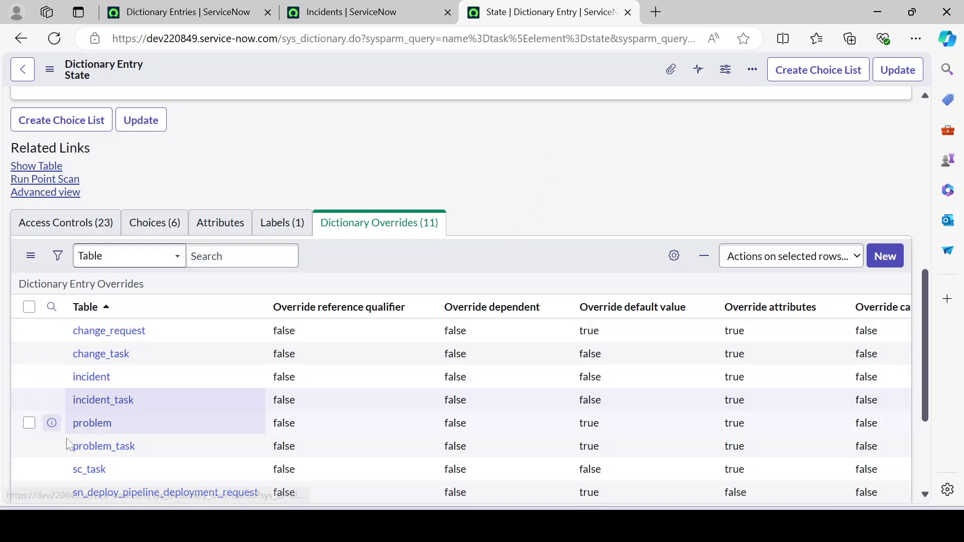
pyautogui.scroll(-2, 166, 412)
pyautogui.keyDown('ctrl'); pyautogui.click(89, 394); pyautogui.keyUp('ctrl')
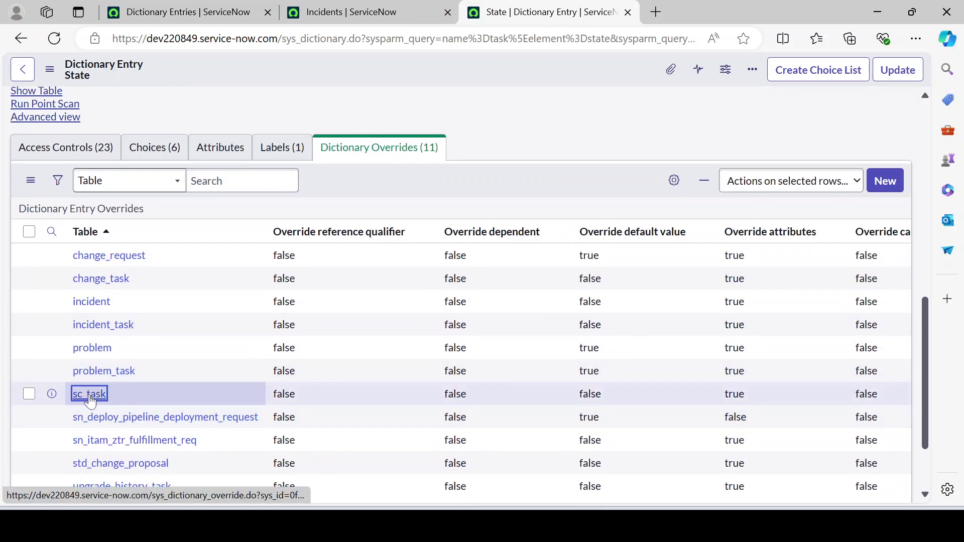
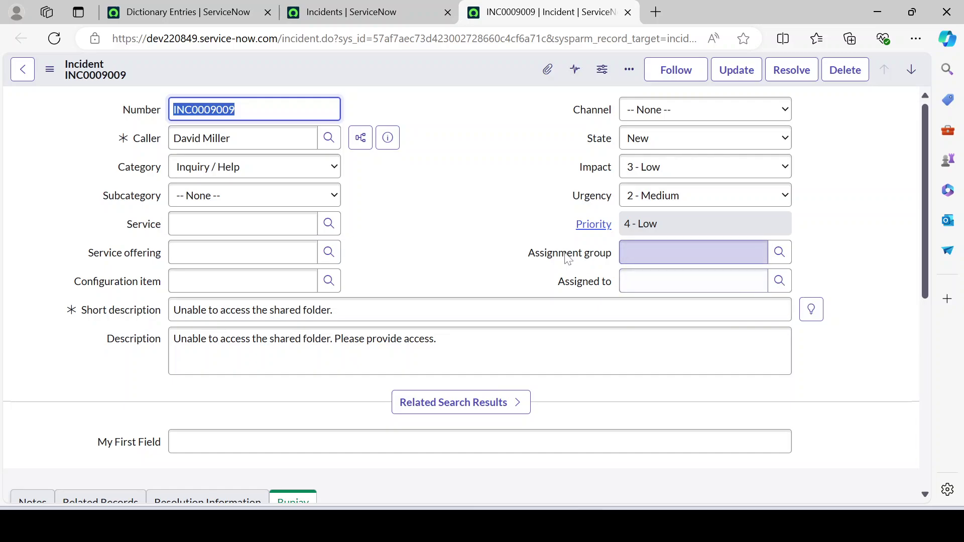
# Step: Open the dictionary entry of the incident's Assignment group field and show its dictionary overrides
pyautogui.click(569, 257)
pyautogui.rightClick(570, 257)
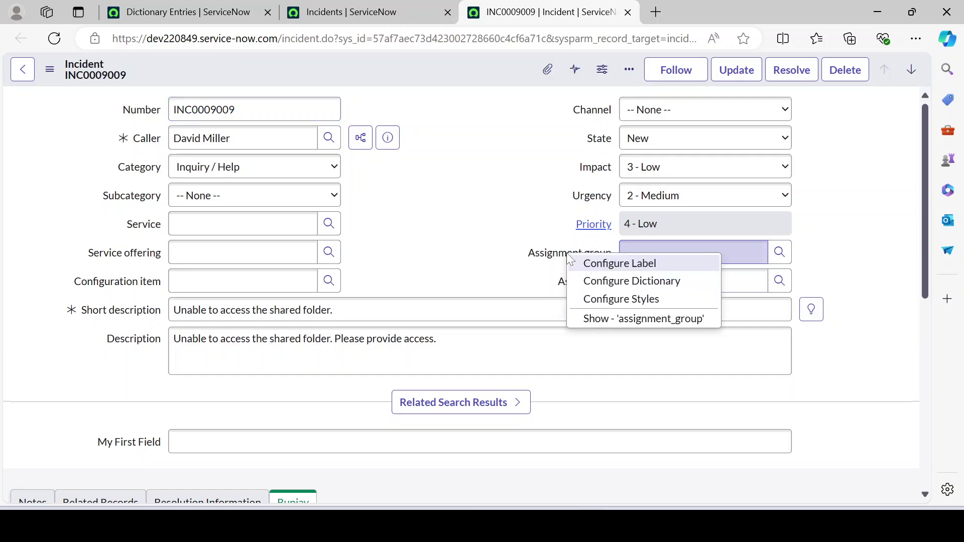
pyautogui.click(634, 281)
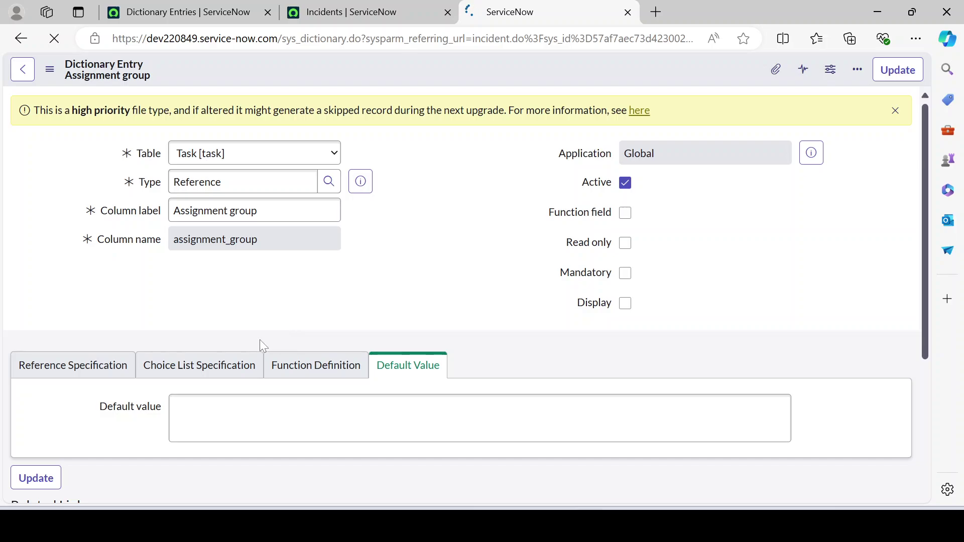
pyautogui.scroll(-7, 260, 341)
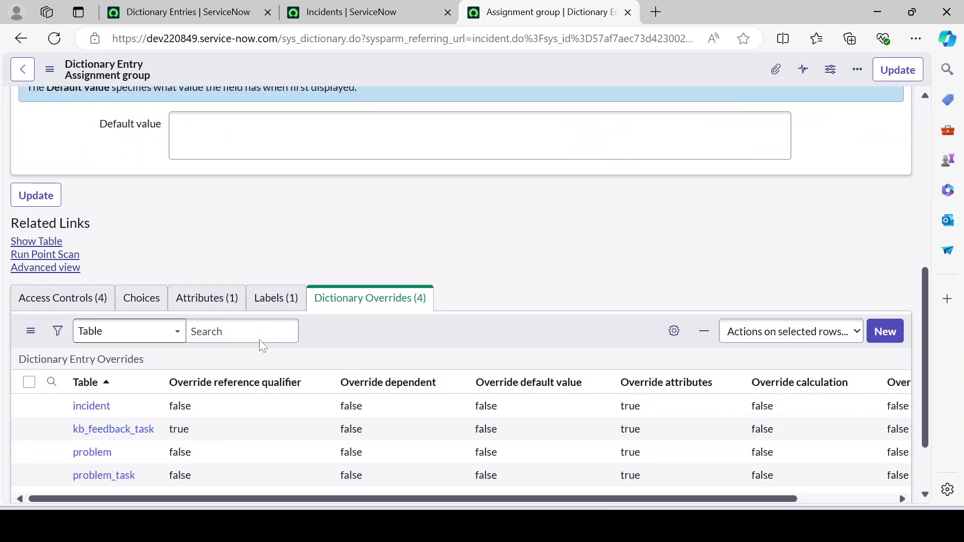
# Step: Open the incident, problem and problem_task overrides of the Assignment group field in separate browser tabs and switch to the incident one
pyautogui.scroll(-2, 412, 311)
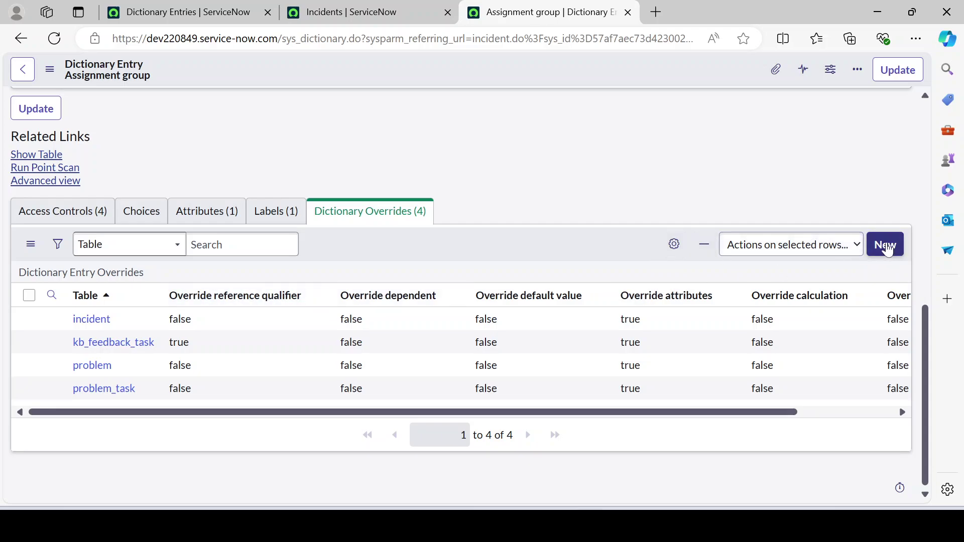
pyautogui.keyDown('ctrl'); pyautogui.click(92, 320); pyautogui.keyUp('ctrl')
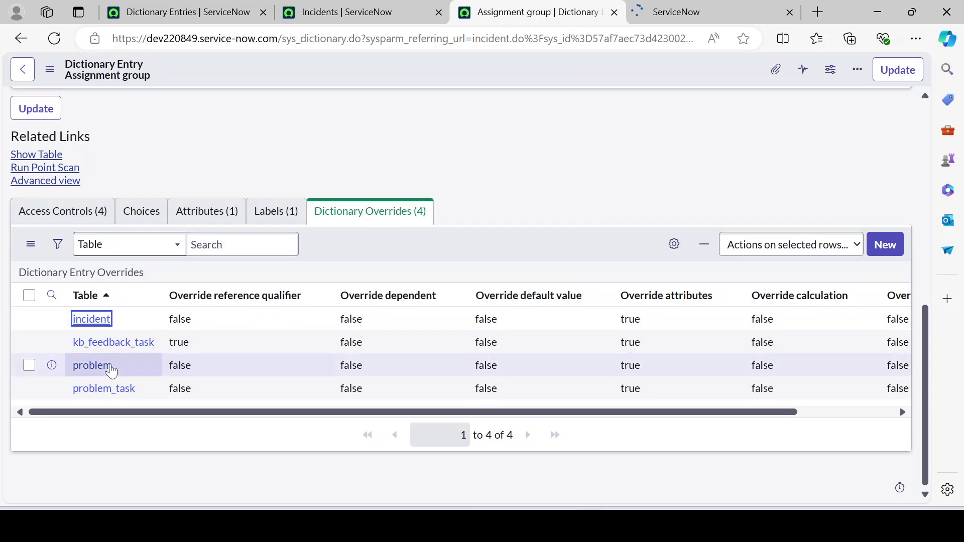
pyautogui.keyDown('ctrl'); pyautogui.click(92, 365); pyautogui.keyUp('ctrl')
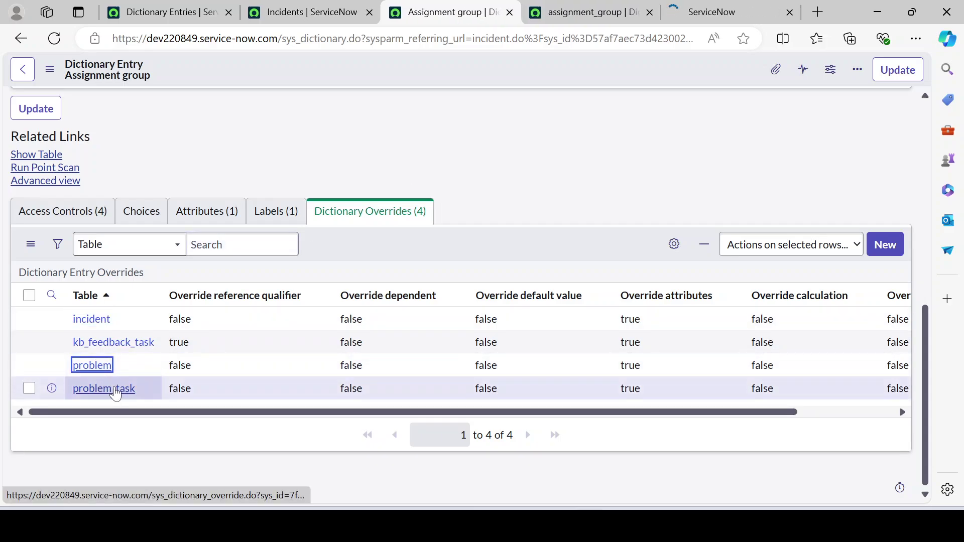
pyautogui.keyDown('ctrl'); pyautogui.click(103, 388); pyautogui.keyUp('ctrl')
pyautogui.hotkey('ctrl', 'Tab')
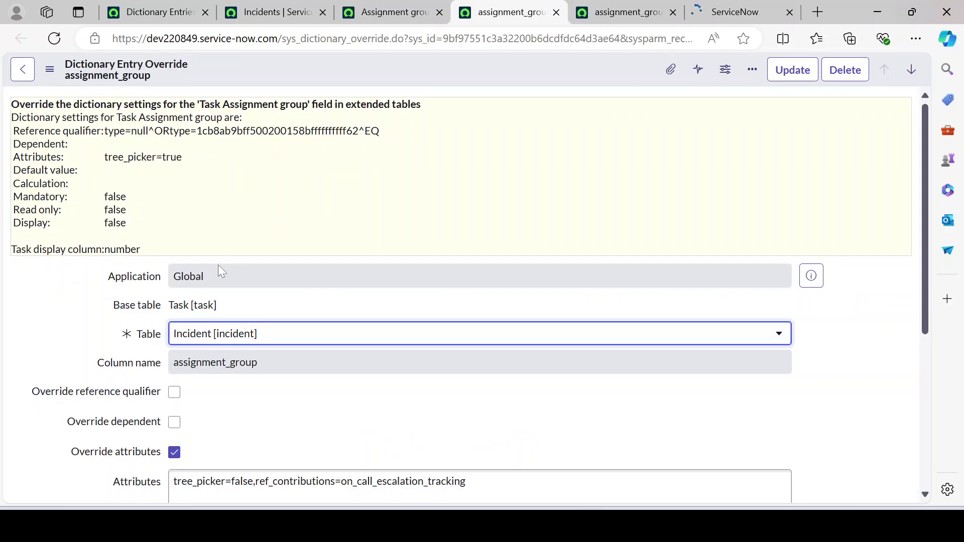
# Step: Examine the attributes override for the Incident table, highlighting its tree_picker and ref_contributions entries
pyautogui.scroll(-5, 176, 341)
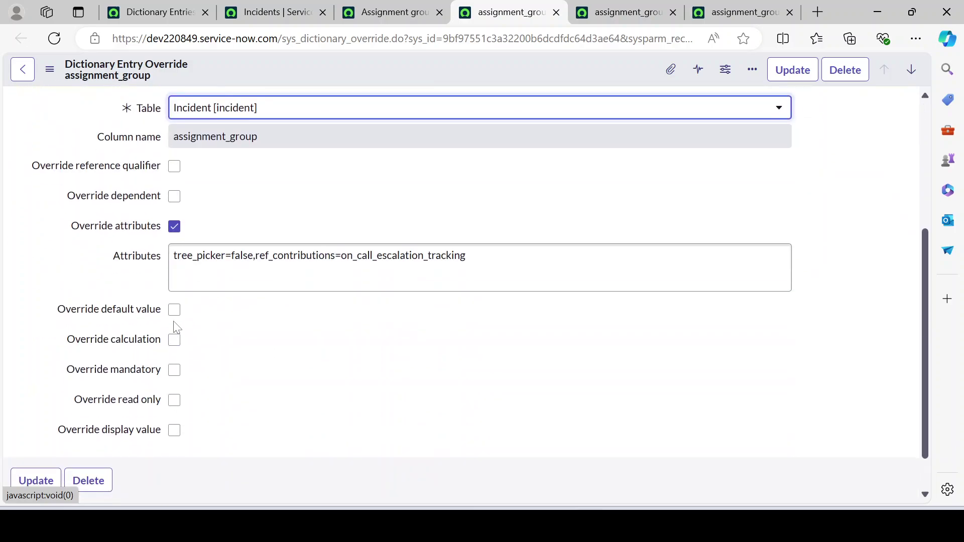
pyautogui.click(152, 266)
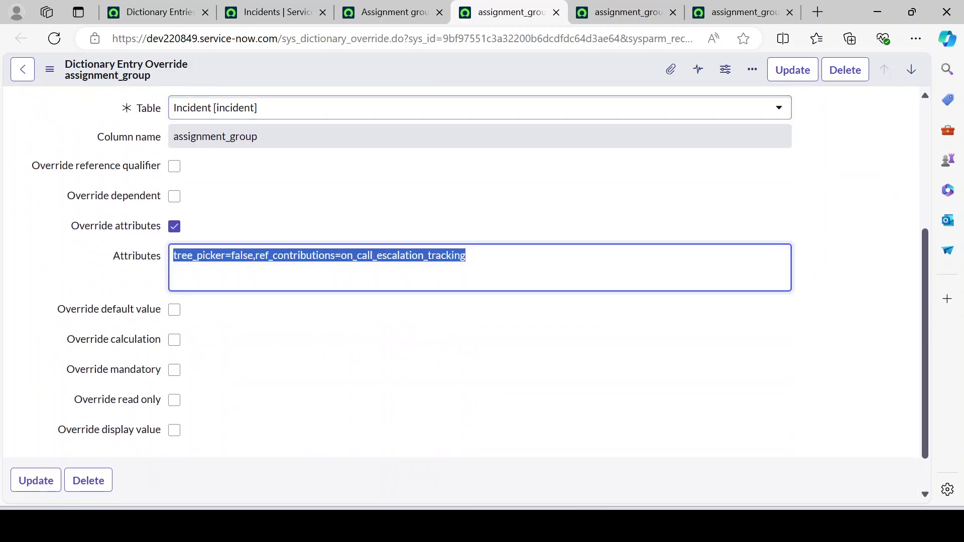
pyautogui.click(221, 256)
pyautogui.moveTo(253, 256); pyautogui.dragTo(151, 263)
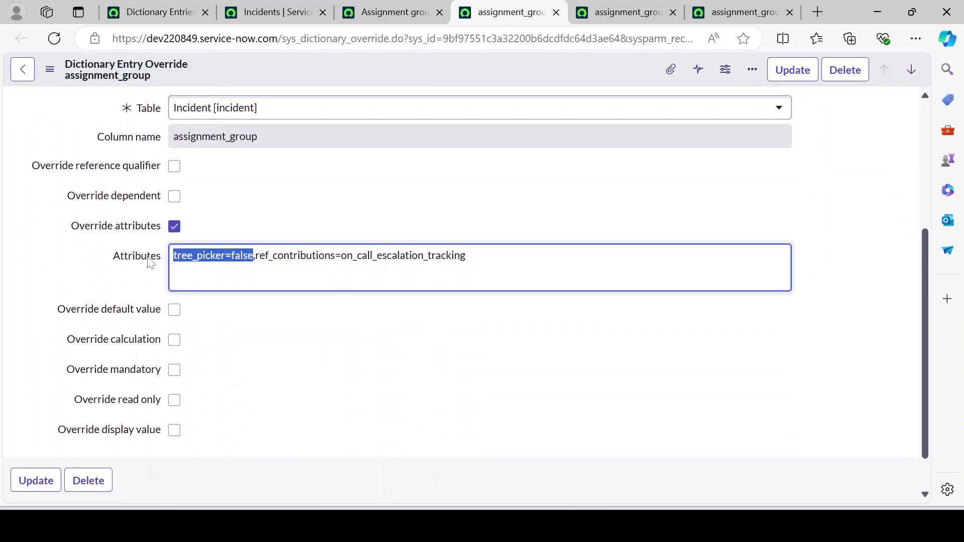
pyautogui.click(251, 328)
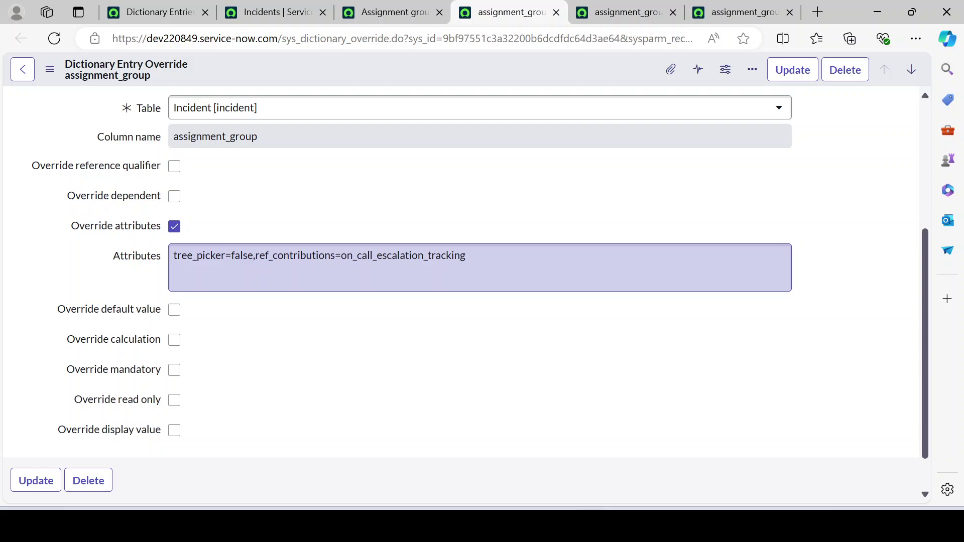
pyautogui.doubleClick(199, 256)
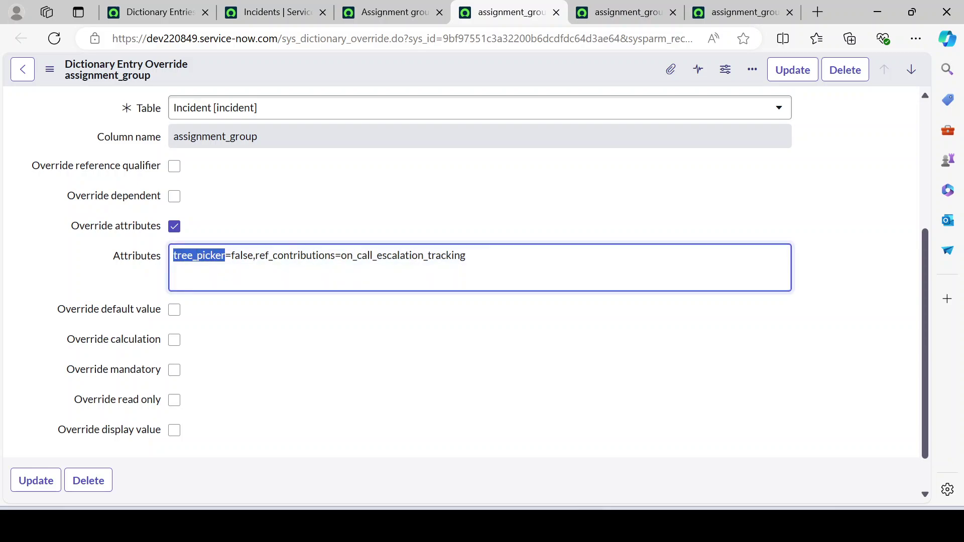
pyautogui.doubleClick(296, 256)
pyautogui.click(400, 256)
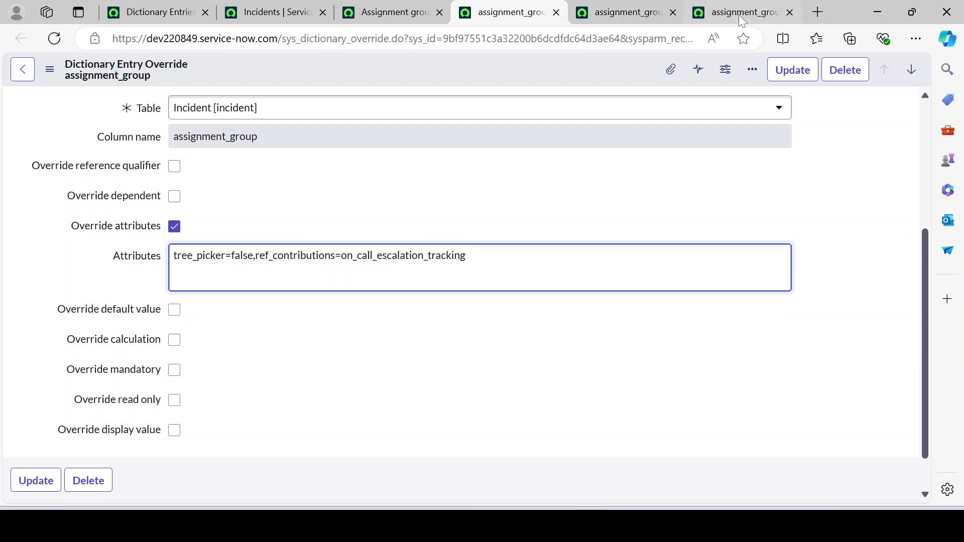
# Step: Review the Assignment group override settings for the Problem and Problem Task tables, briefly toggling the latter's reference qualifier override on and off
pyautogui.click(628, 12)
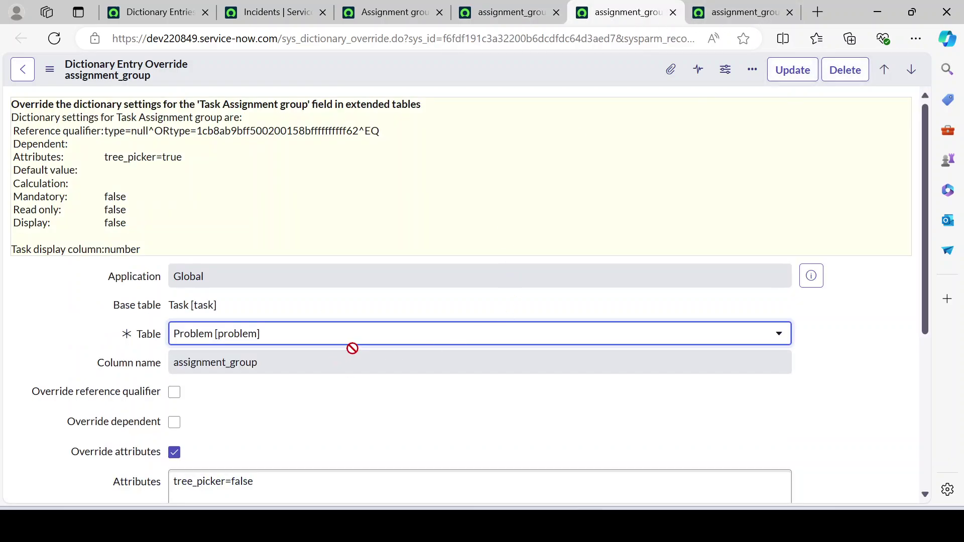
pyautogui.scroll(-5, 362, 343)
pyautogui.click(738, 12)
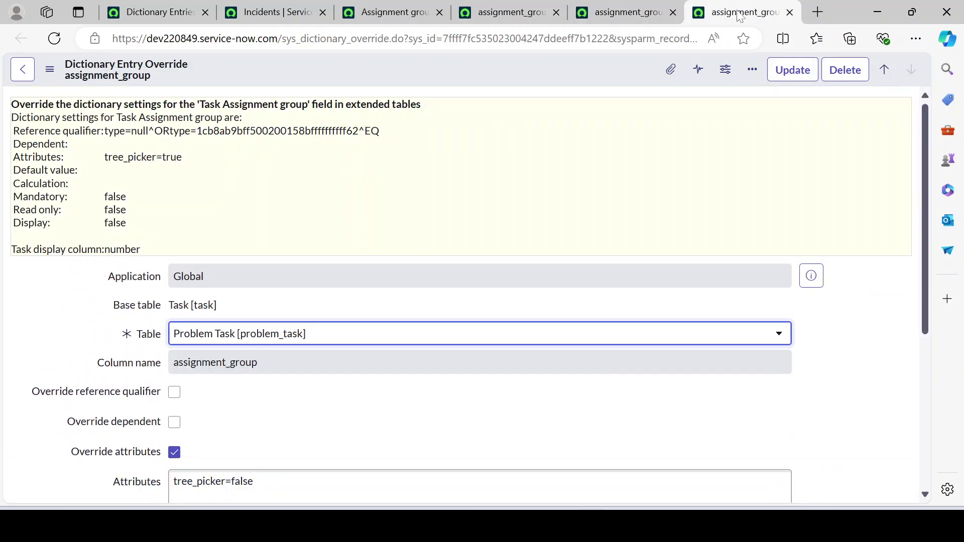
pyautogui.scroll(-5, 399, 321)
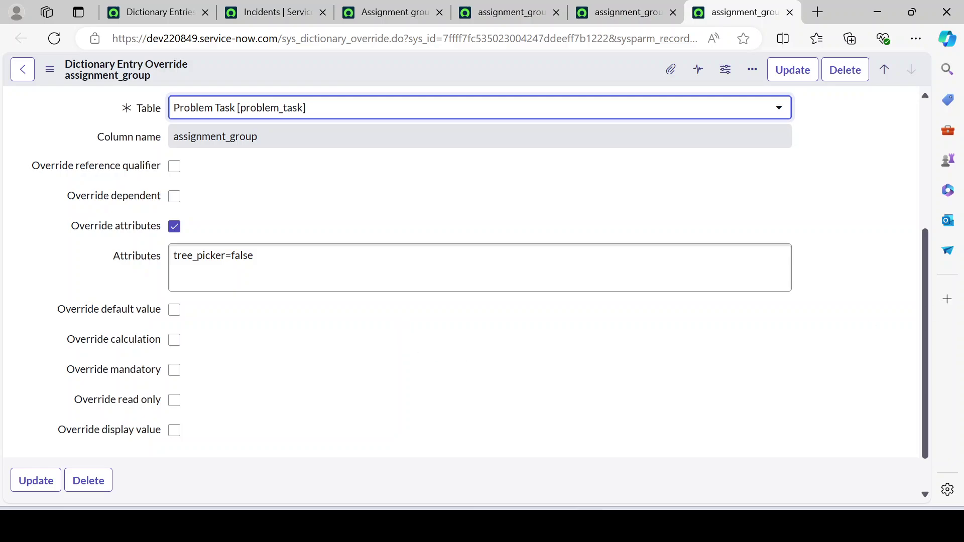
pyautogui.click(179, 167)
pyautogui.click(180, 168)
# Step: Close the three assignment_group override tabs and the Assignment group dictionary entry, returning to the Incidents list
pyautogui.click(510, 11)
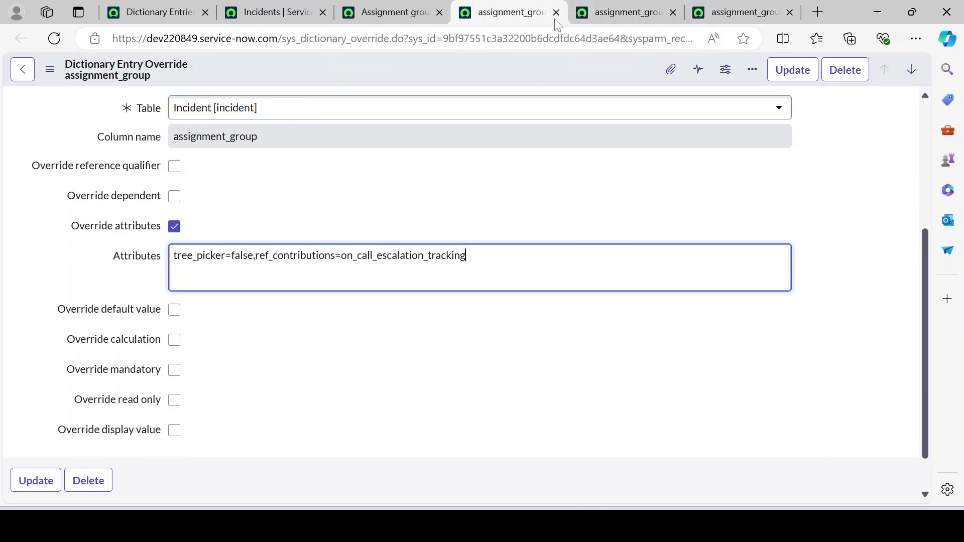
pyautogui.click(556, 12)
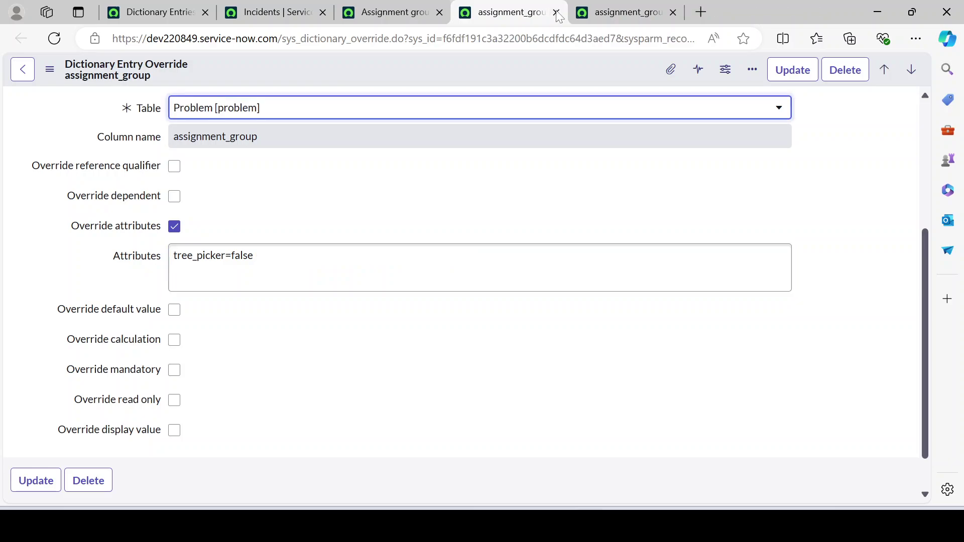
pyautogui.click(556, 12)
pyautogui.click(555, 13)
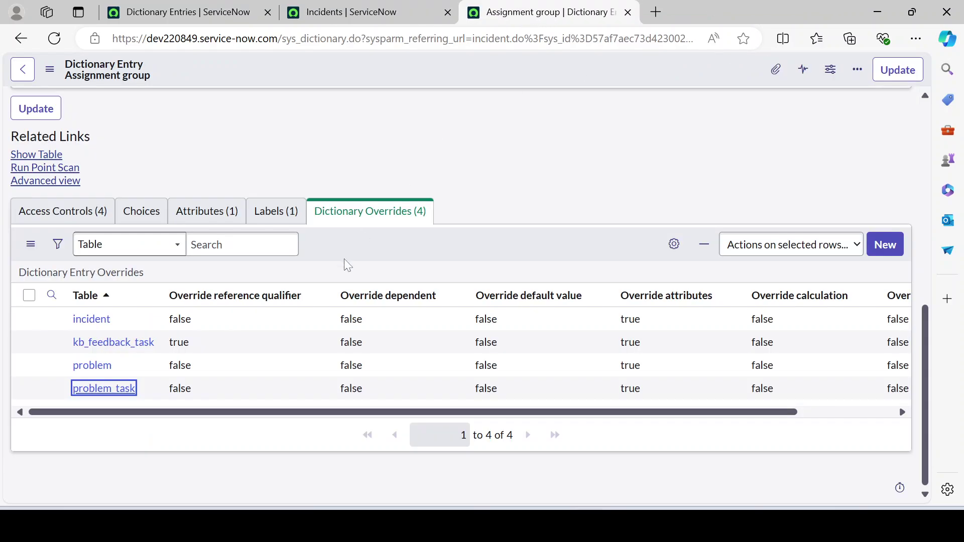
pyautogui.click(627, 12)
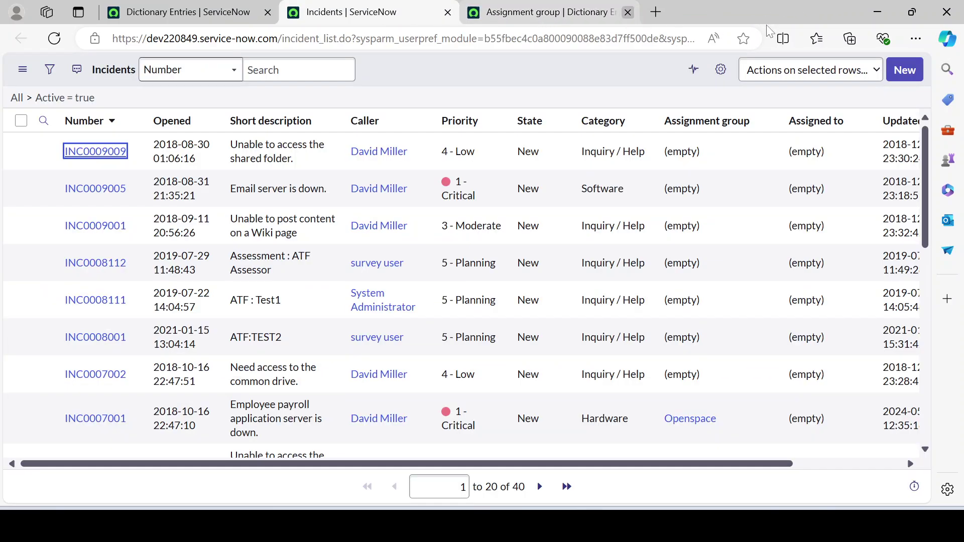
# Step: Open the first incident in the list, configure the dictionary of its Assigned to field, and show the entry's dictionary overrides
pyautogui.click(111, 157)
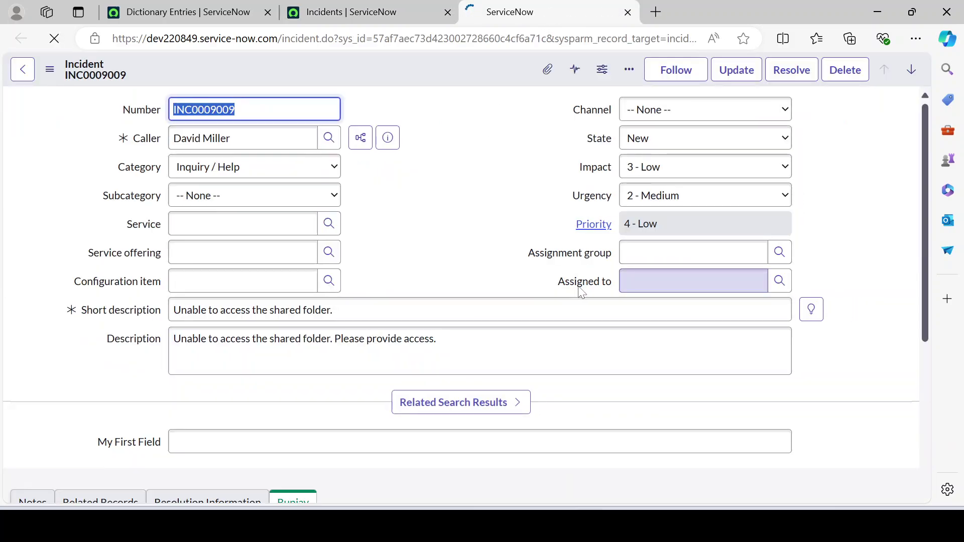
pyautogui.rightClick(589, 289)
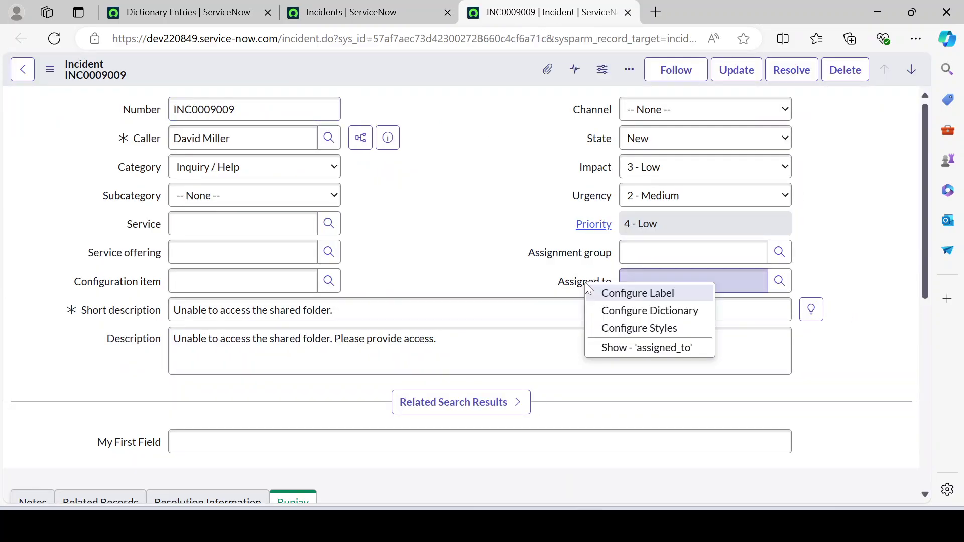
pyautogui.click(648, 309)
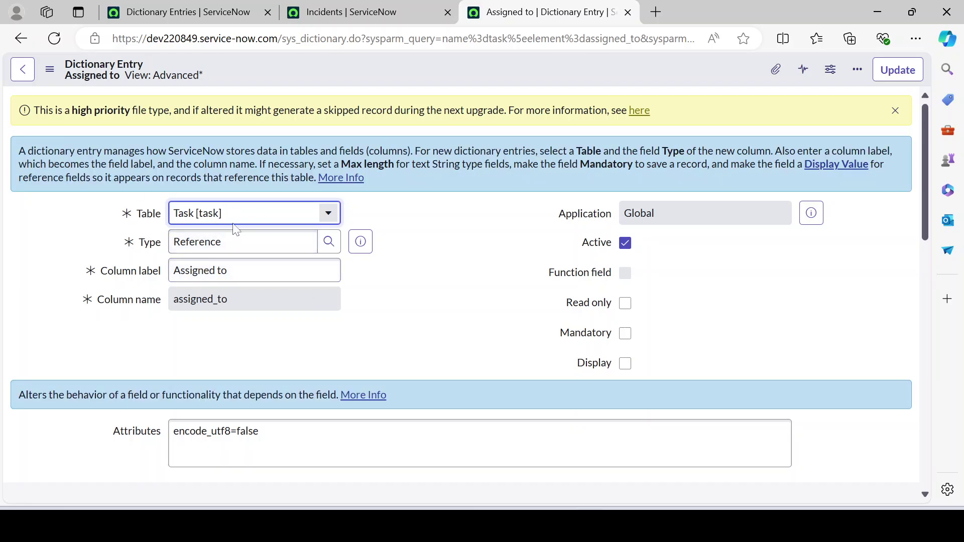
pyautogui.scroll(-12, 392, 310)
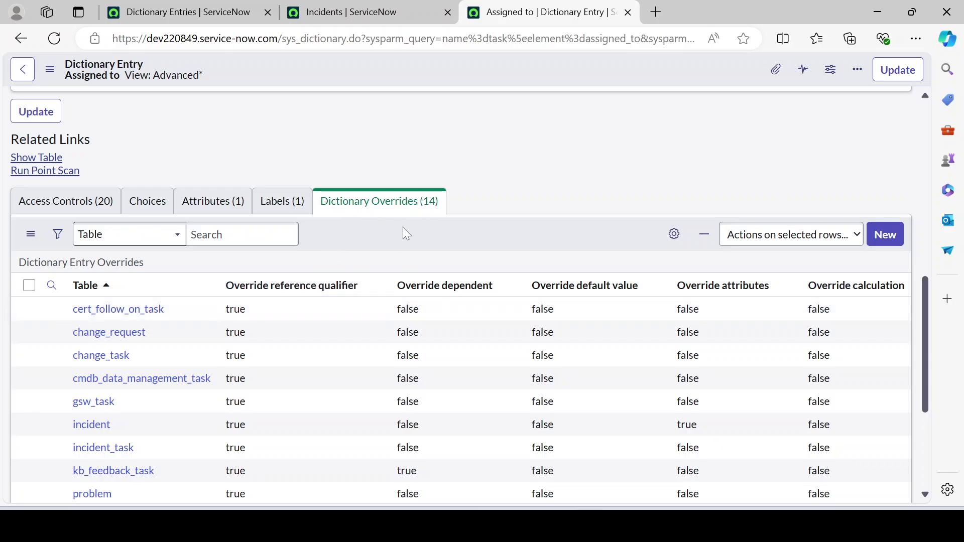
# Step: Open the change_request and incident overrides of the Assigned to field in separate browser tabs and switch to the change_request one
pyautogui.keyDown('ctrl'); pyautogui.click(102, 332); pyautogui.keyUp('ctrl')
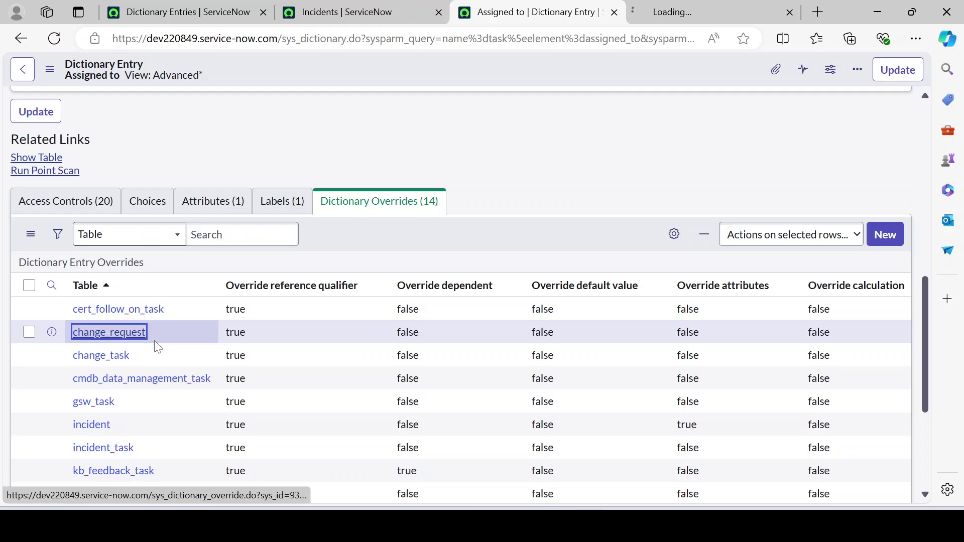
pyautogui.keyDown('ctrl'); pyautogui.click(99, 424); pyautogui.keyUp('ctrl')
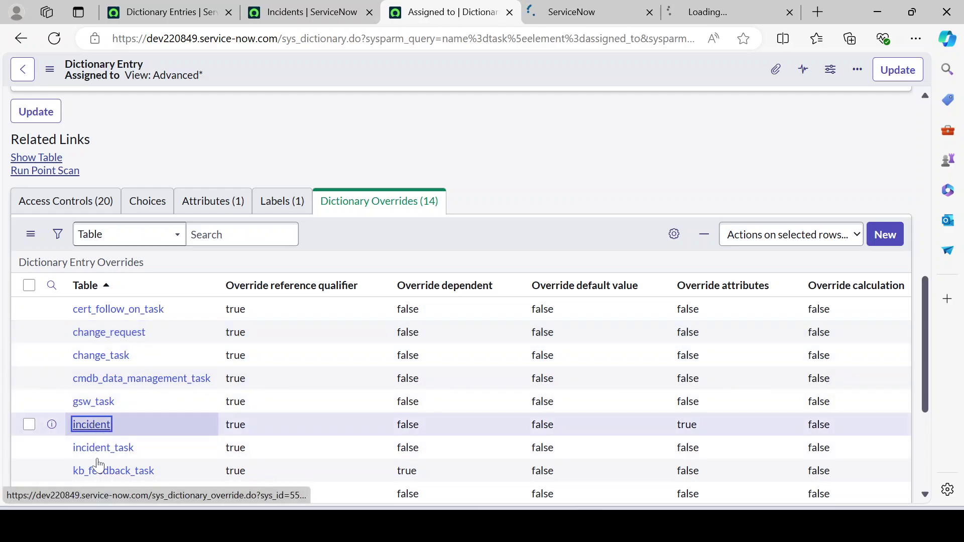
pyautogui.click(570, 15)
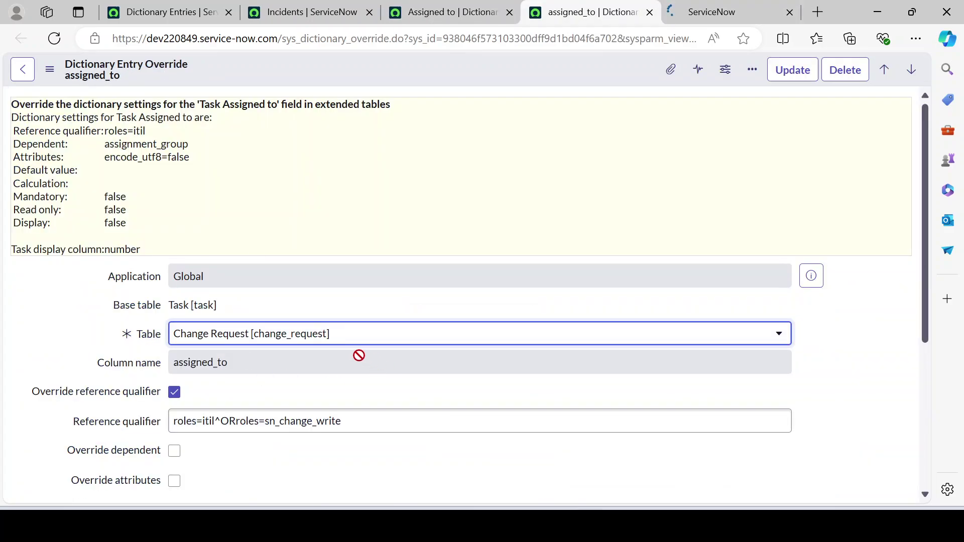
# Step: Examine the reference qualifier in the Change Request override of assigned_to, highlighting its role conditions
pyautogui.scroll(-3, 256, 334)
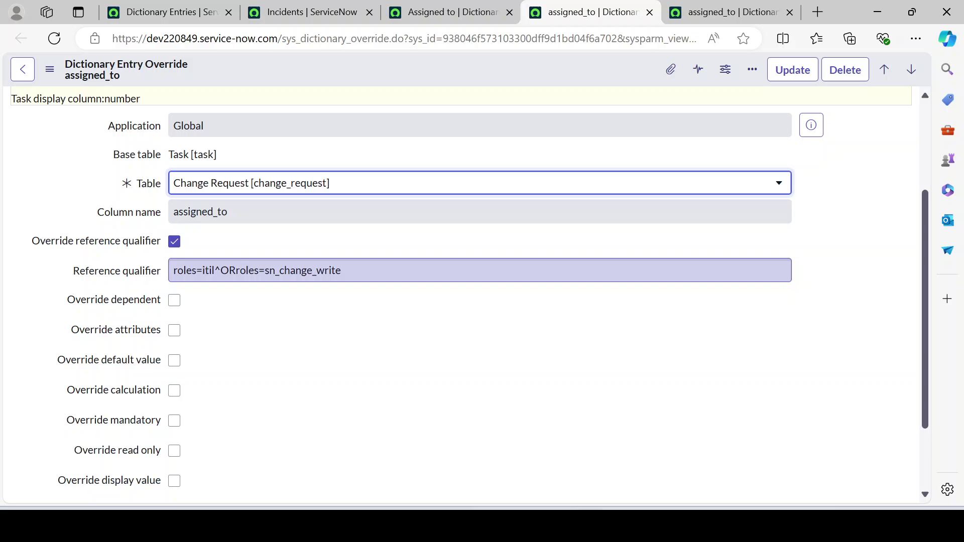
pyautogui.moveTo(173, 270); pyautogui.dragTo(215, 270)
pyautogui.click(216, 270)
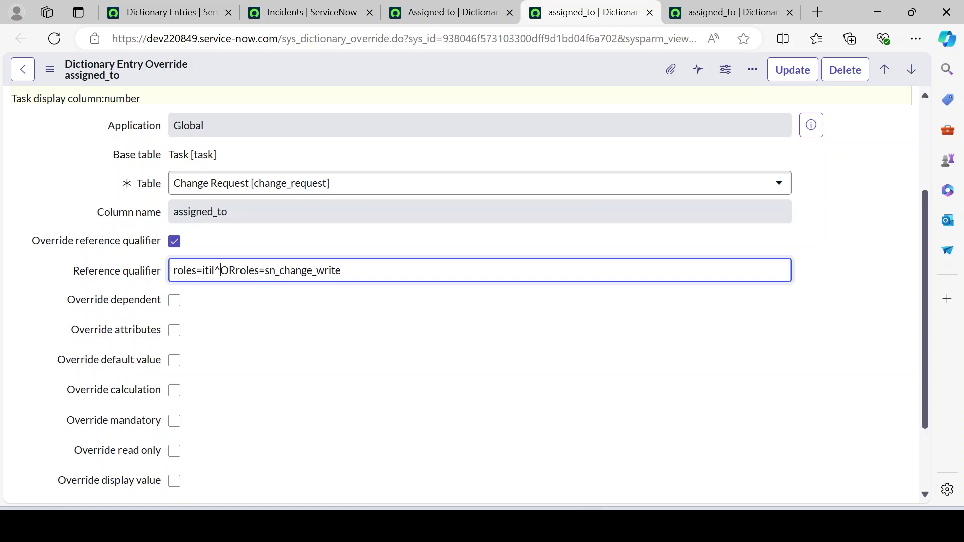
pyautogui.moveTo(301, 270); pyautogui.dragTo(164, 274)
pyautogui.click(147, 273)
pyautogui.moveTo(342, 271); pyautogui.dragTo(93, 277)
pyautogui.click(300, 350)
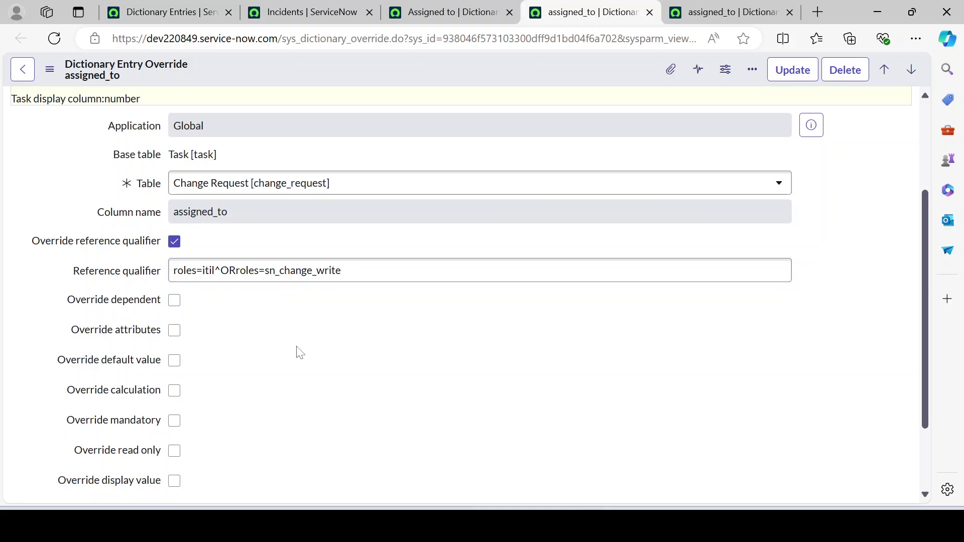
# Step: Compare the role conditions in the assigned_to reference qualifiers of the Incident and Change Request overrides, highlighting the second role in each
pyautogui.hotkey('ctrl', 'Tab')
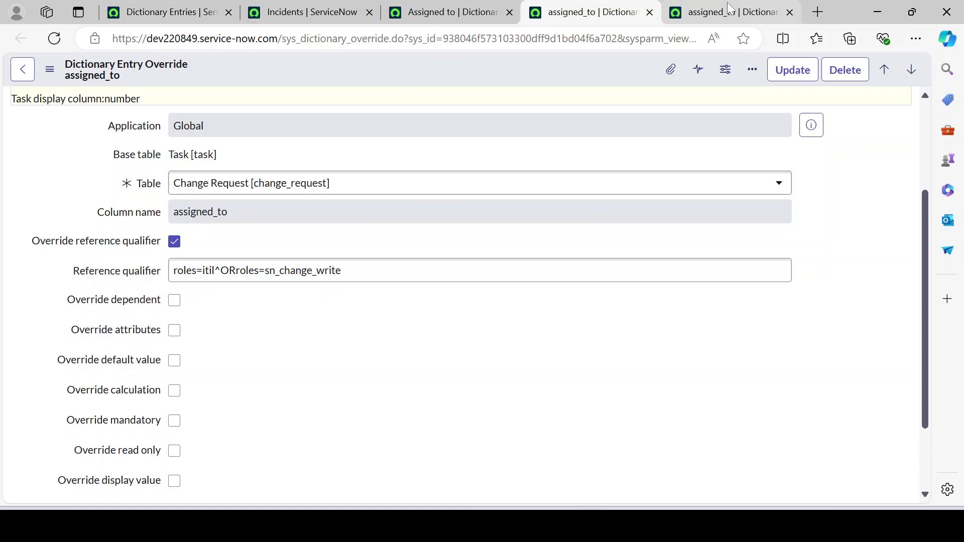
pyautogui.scroll(-1, 327, 370)
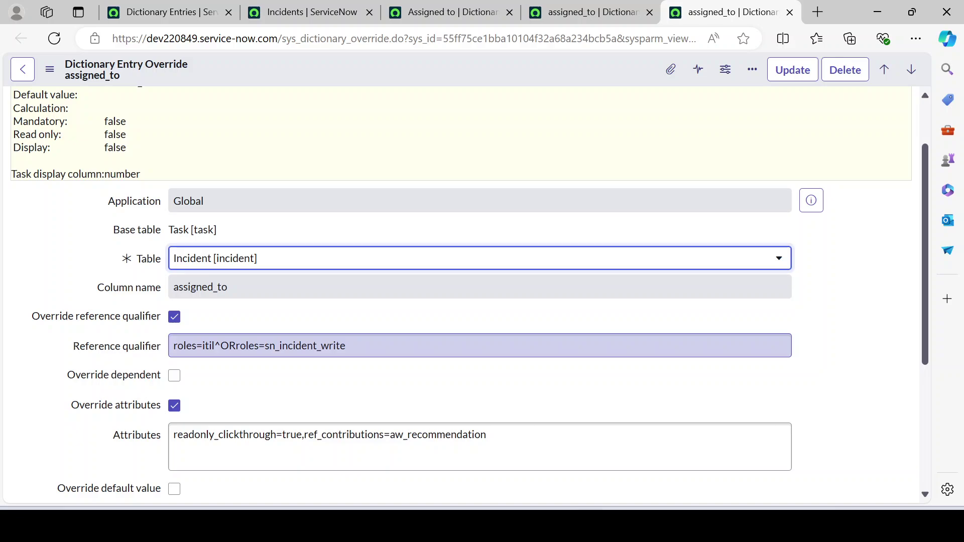
pyautogui.moveTo(265, 345); pyautogui.dragTo(345, 346)
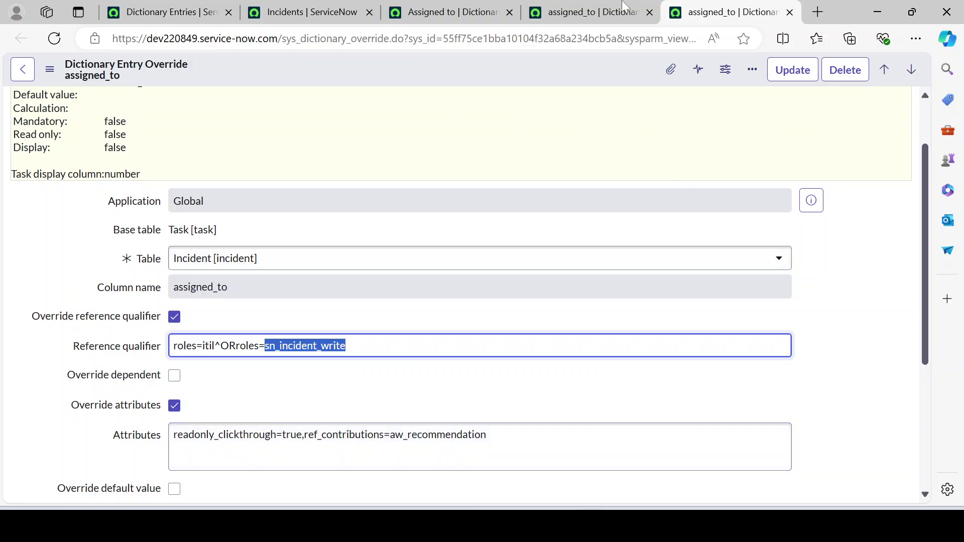
pyautogui.hotkey('ctrl', 'shift', 'Tab')
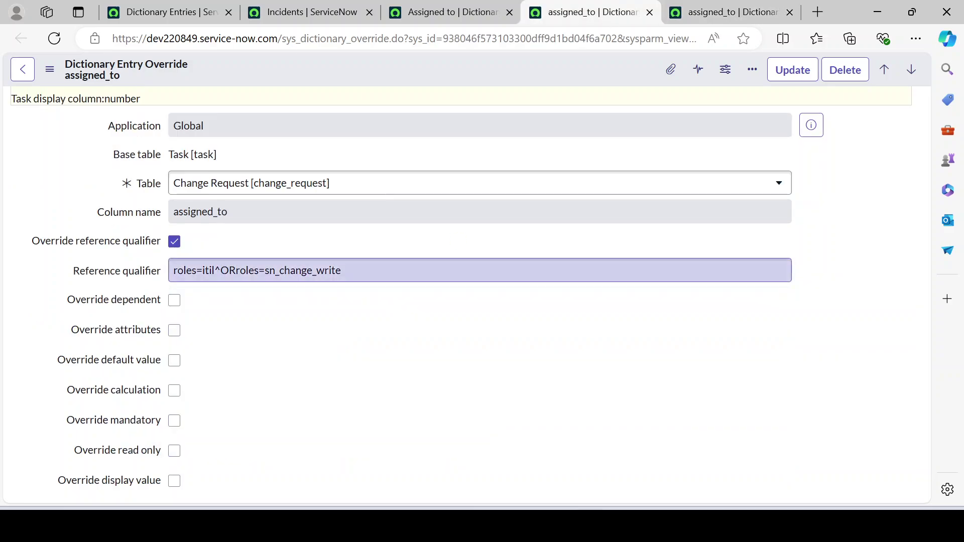
pyautogui.moveTo(264, 270); pyautogui.dragTo(342, 270)
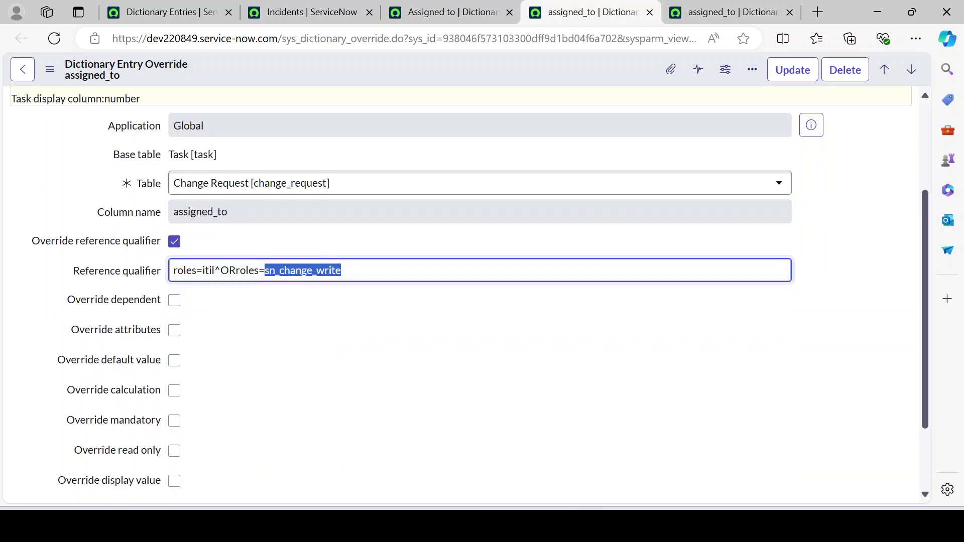
pyautogui.click(341, 270)
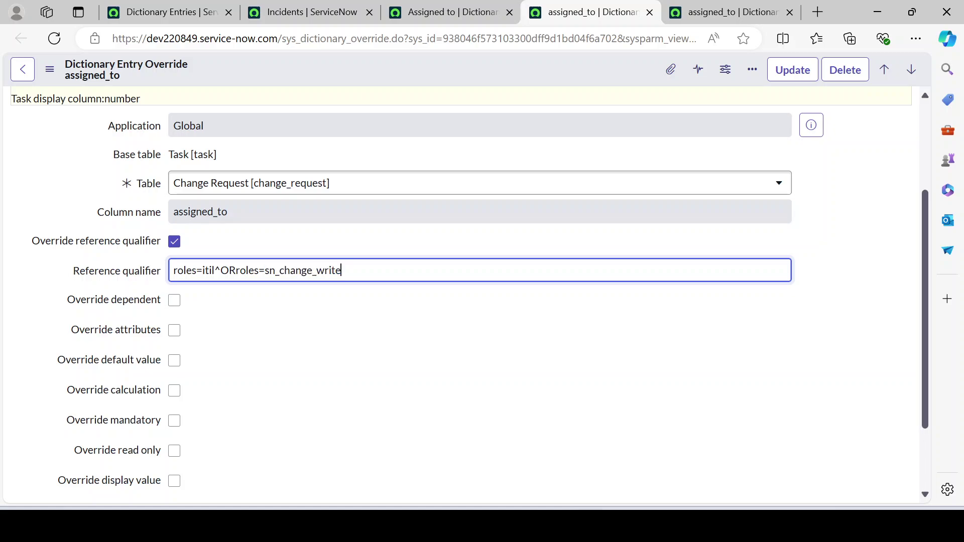
pyautogui.hotkey('ctrl', 'a')
pyautogui.click(333, 312)
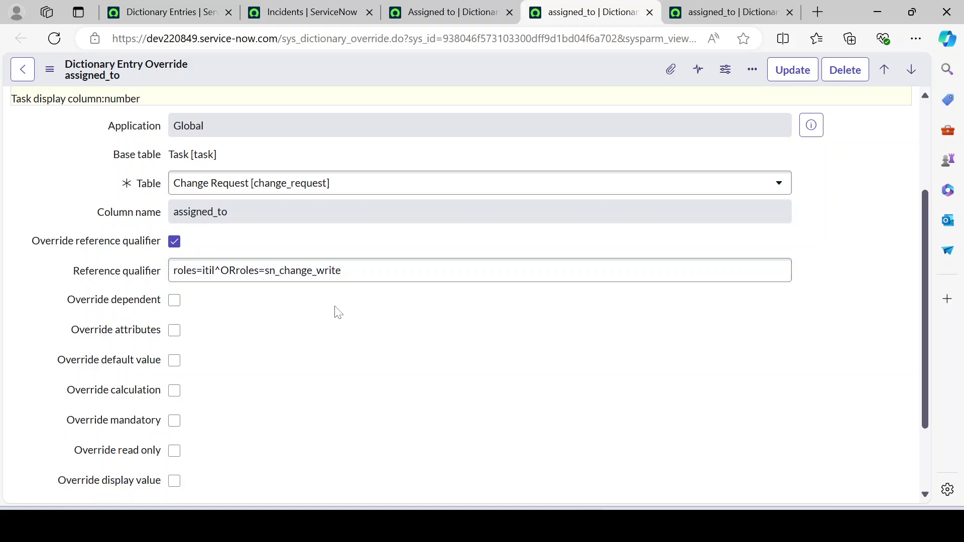
pyautogui.hotkey('shift', 'Tab')
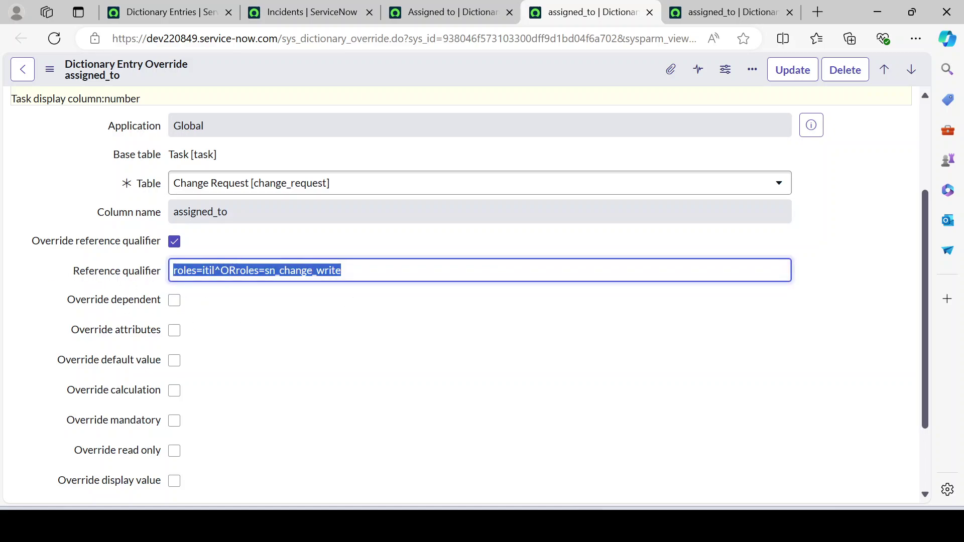
# Step: Review the Incident override of assigned_to, checking its reference qualifier and attributes against the base Task dictionary settings
pyautogui.click(341, 271)
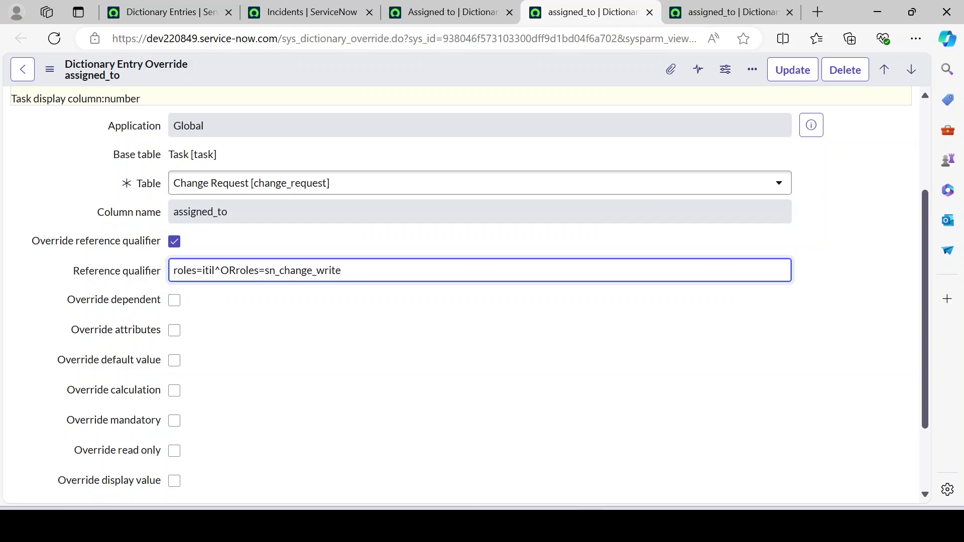
pyautogui.click(713, 11)
pyautogui.click(346, 346)
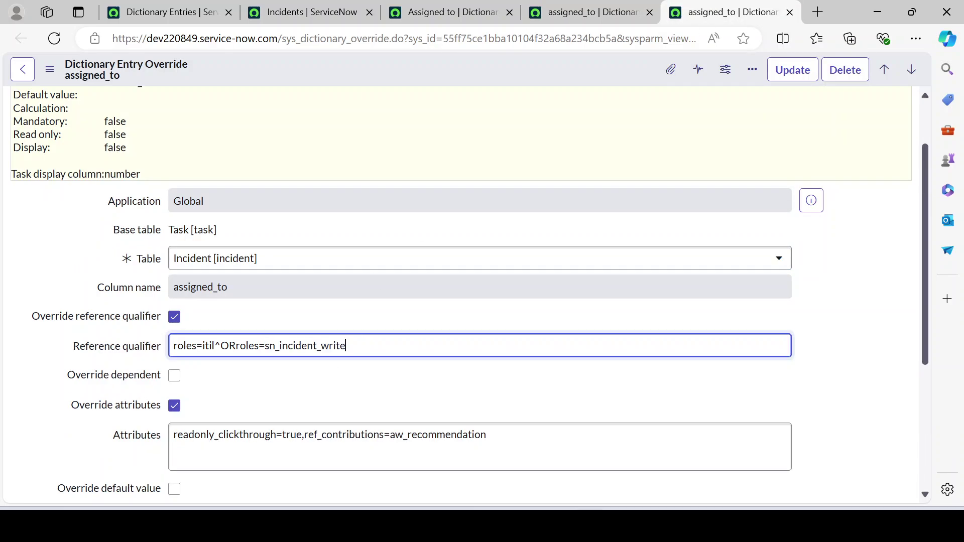
pyautogui.moveTo(346, 346); pyautogui.dragTo(157, 353)
pyautogui.click(346, 345)
pyautogui.scroll(-5, 266, 379)
pyautogui.scroll(6, 319, 352)
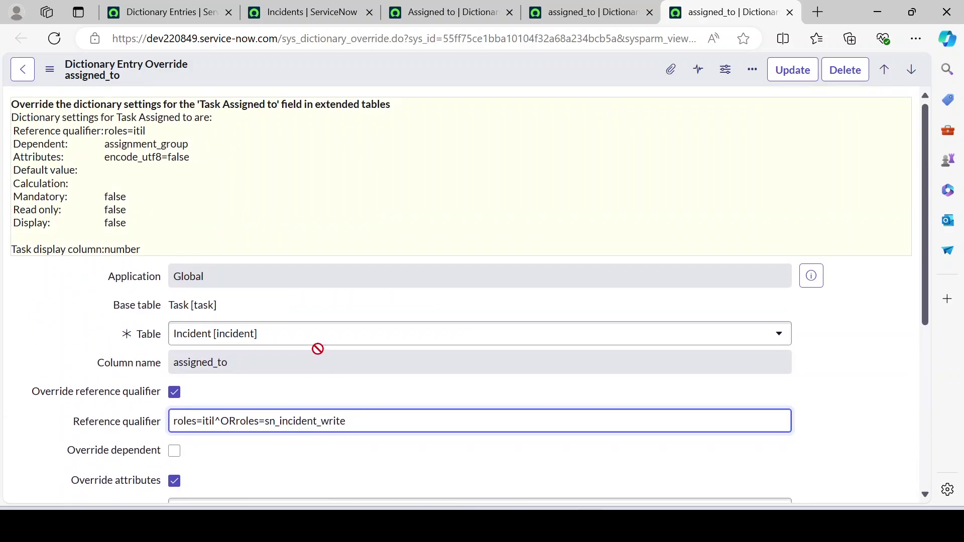
pyautogui.scroll(-3, 319, 352)
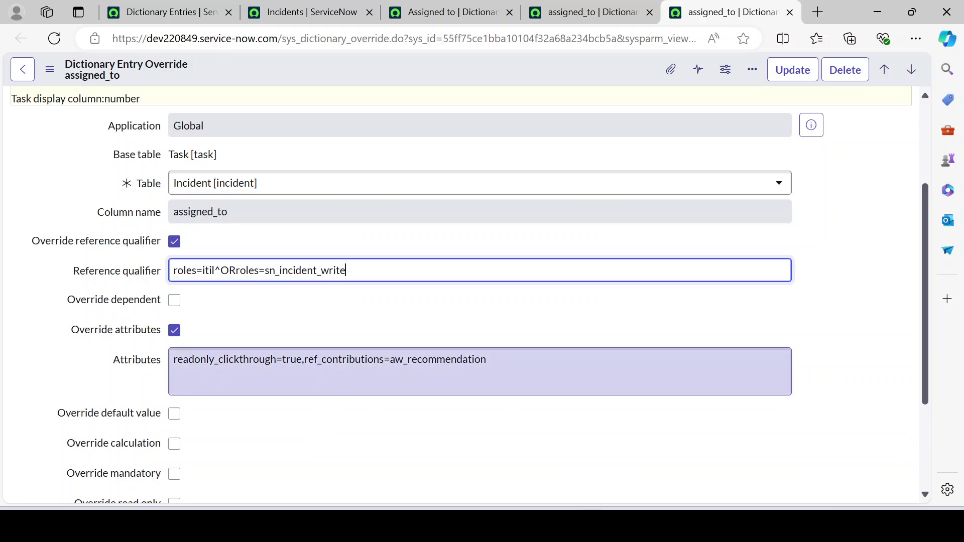
# Step: Recheck the reference qualifier in the Change Request override of assigned_to and return to the Incident override
pyautogui.click(571, 7)
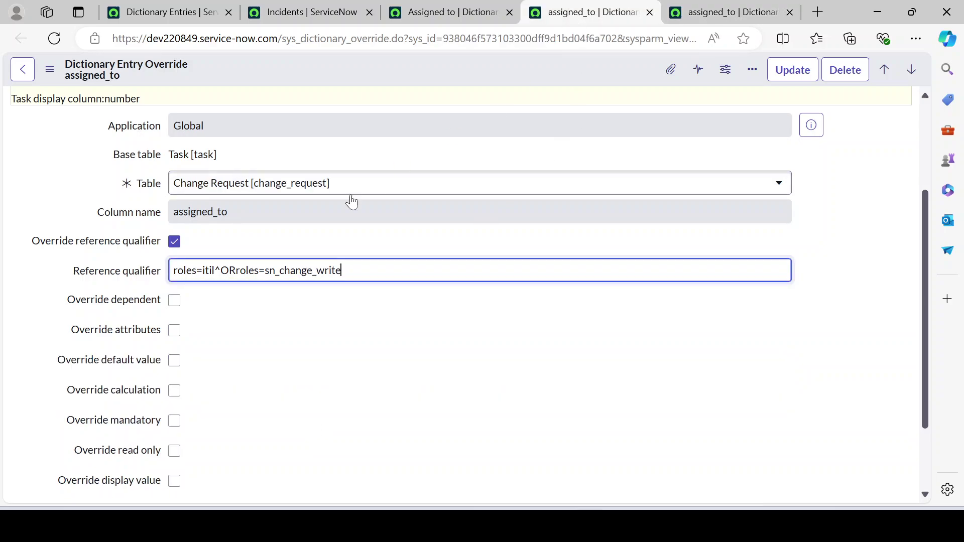
pyautogui.hotkey('ctrl', 'a')
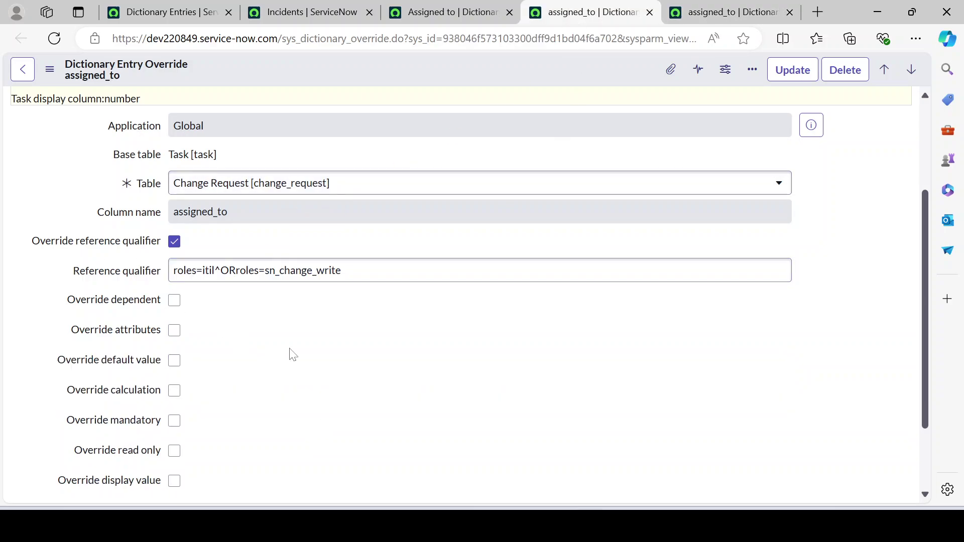
pyautogui.click(723, 12)
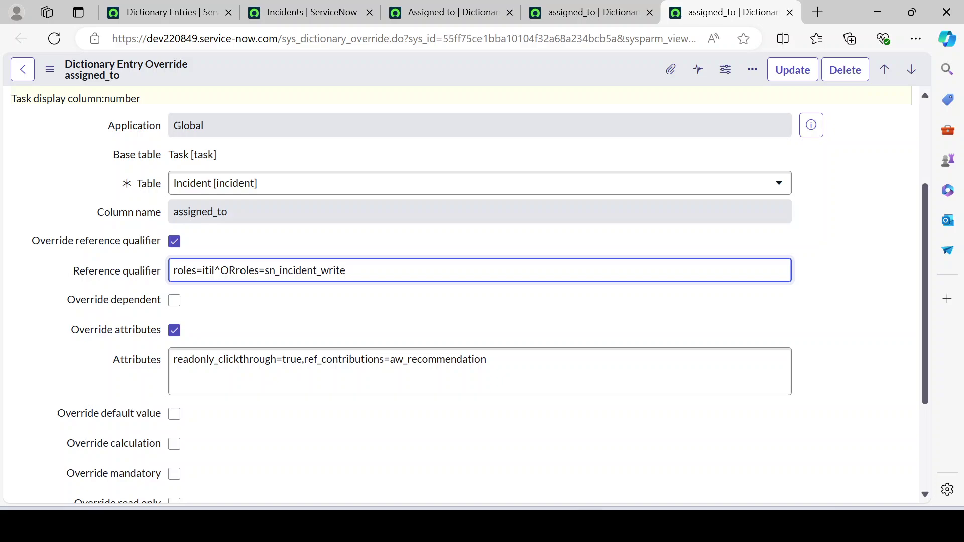
# Step: Examine the full reference qualifier in the Incident override of assigned_to, highlighting its role conditions
pyautogui.moveTo(347, 270); pyautogui.dragTo(7, 279)
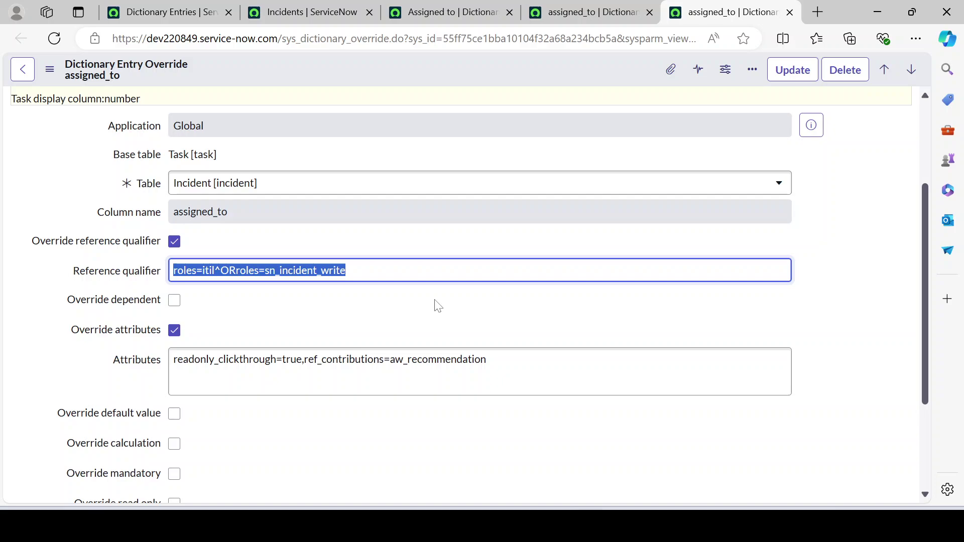
pyautogui.moveTo(347, 271); pyautogui.dragTo(94, 272)
pyautogui.click(209, 270)
pyautogui.hotkey('shift', 'Home')
pyautogui.click(360, 320)
pyautogui.click(362, 272)
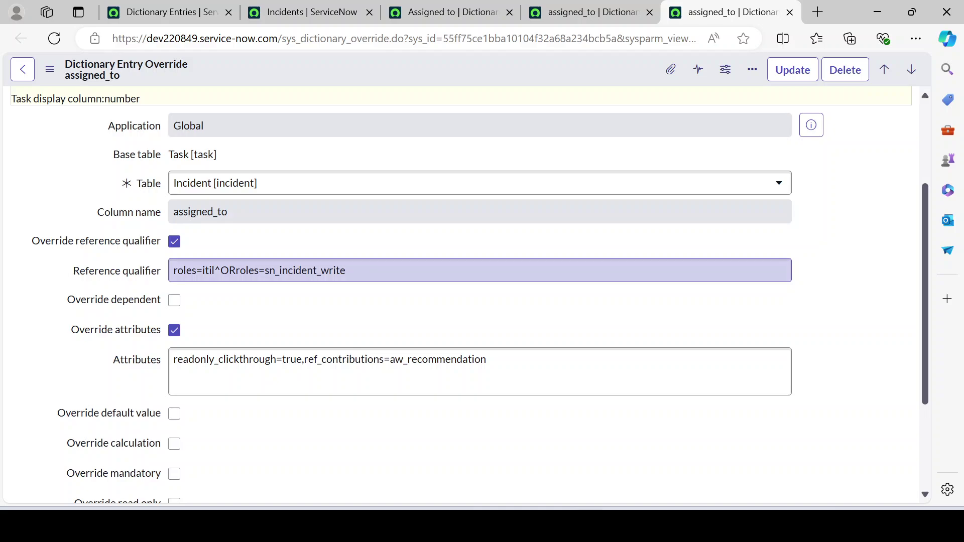
pyautogui.hotkey('ctrl', 'a')
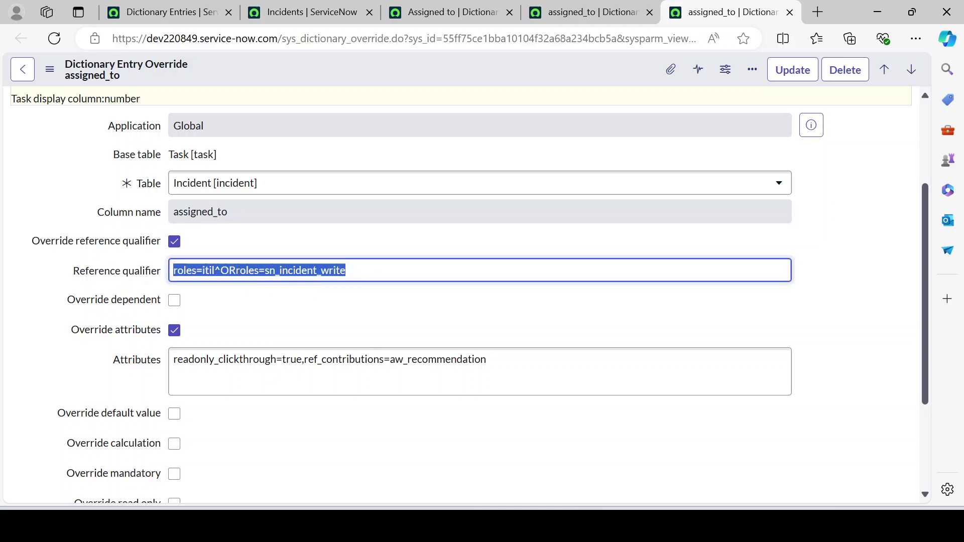
pyautogui.press('End')
pyautogui.hotkey('shift', 'Home')
pyautogui.press('End')
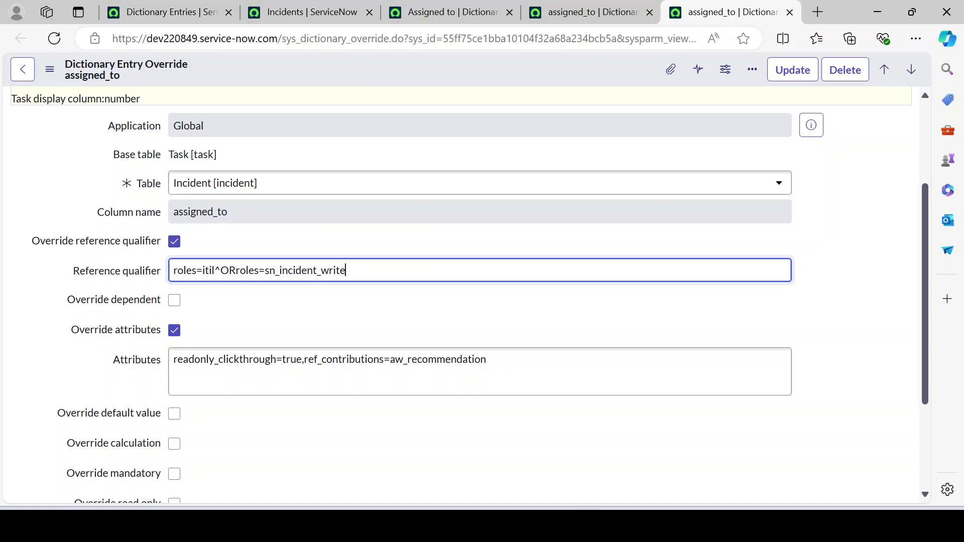
pyautogui.hotkey('ctrl', 'a')
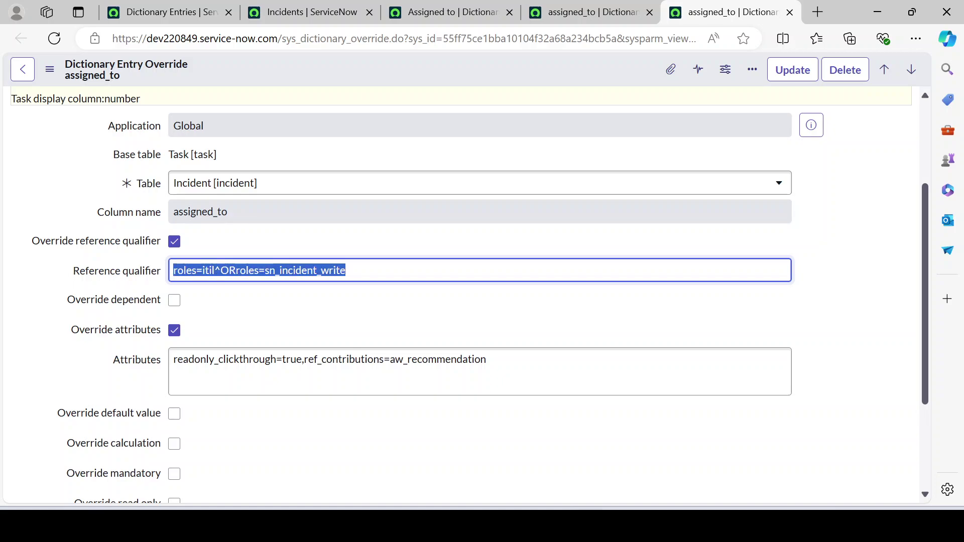
pyautogui.click(347, 270)
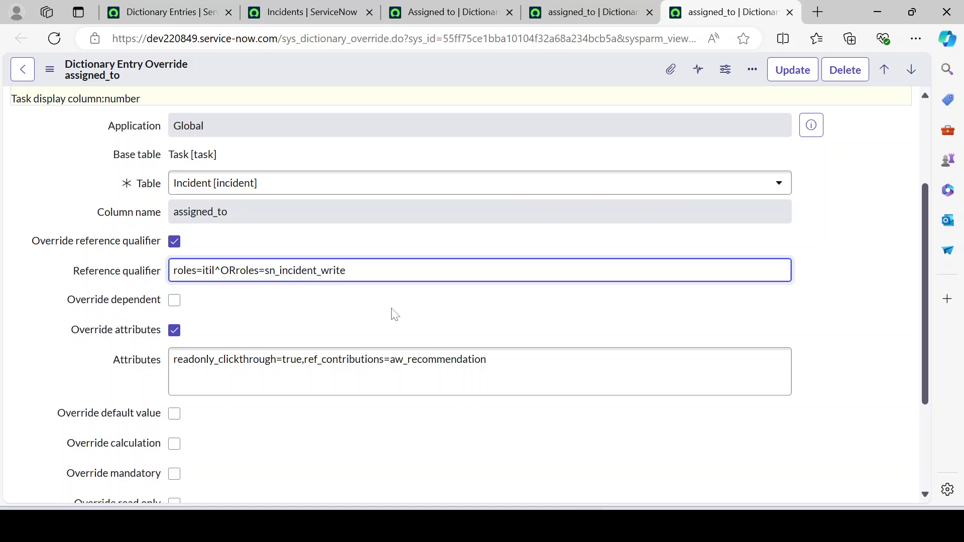
pyautogui.moveTo(347, 270); pyautogui.dragTo(143, 279)
pyautogui.click(346, 270)
pyautogui.hotkey('ctrl', 'a')
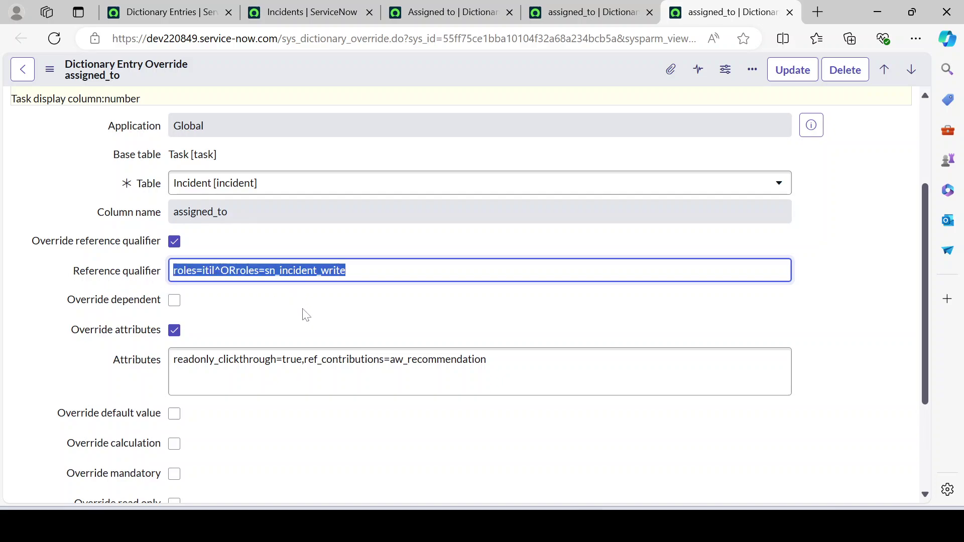
pyautogui.press('End')
pyautogui.hotkey('ctrl', 'a')
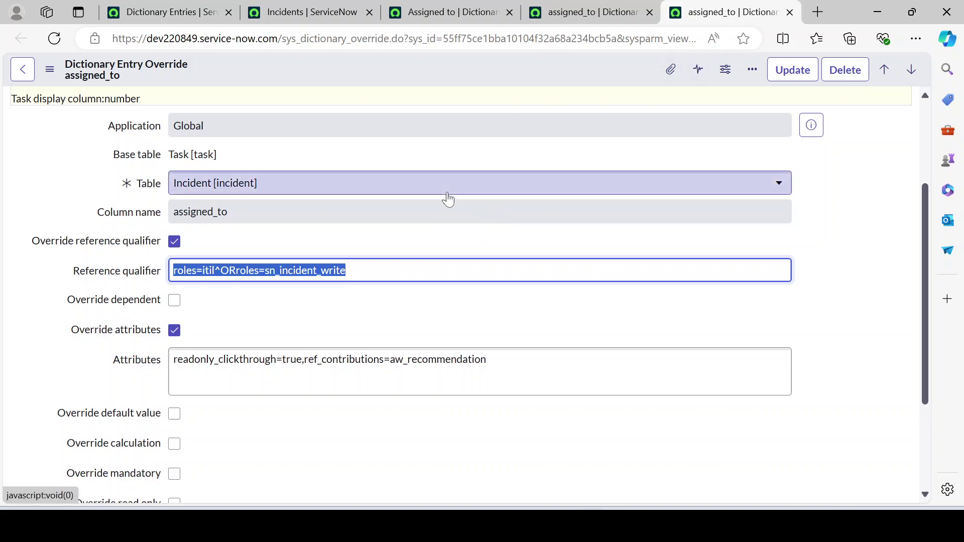
pyautogui.press('End')
pyautogui.hotkey('ctrl', 'a')
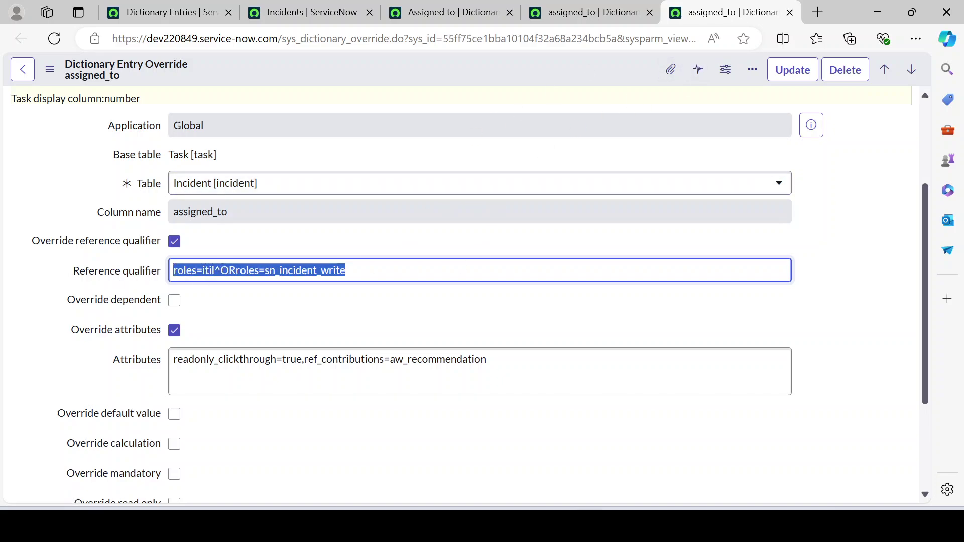
pyautogui.click(265, 270)
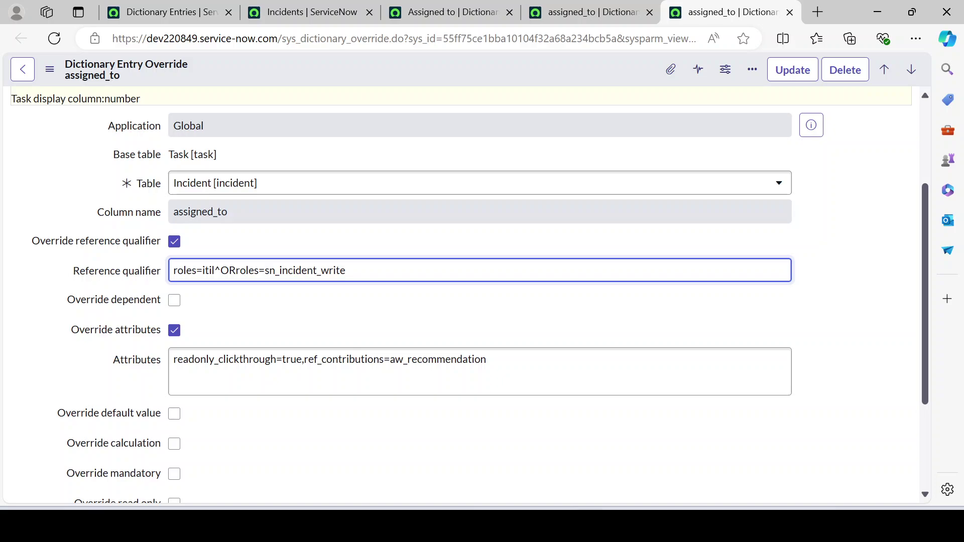
pyautogui.moveTo(346, 270); pyautogui.dragTo(172, 270)
pyautogui.click(330, 308)
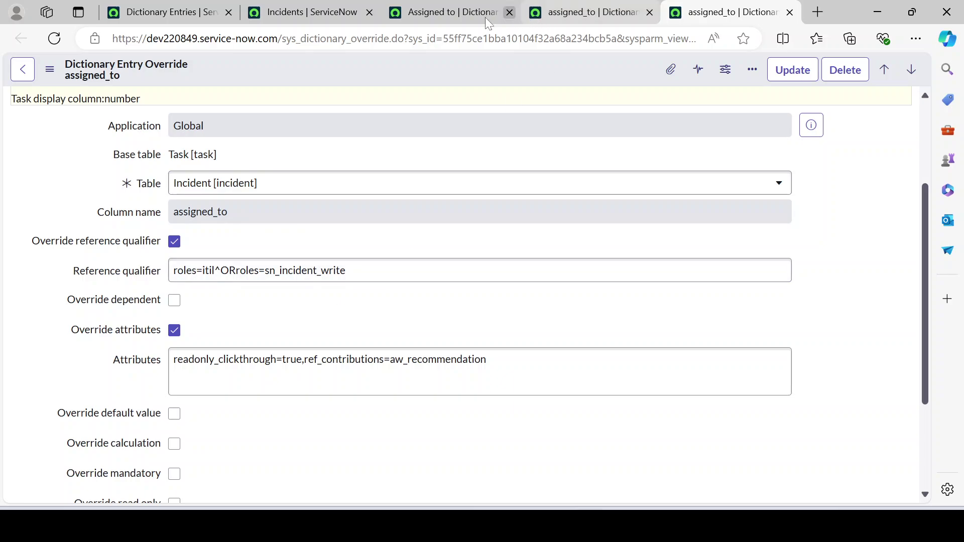
# Step: Return to the base Assigned to dictionary entry and examine the reference qualifier condition in its reference specification
pyautogui.click(451, 12)
pyautogui.scroll(10, 459, 233)
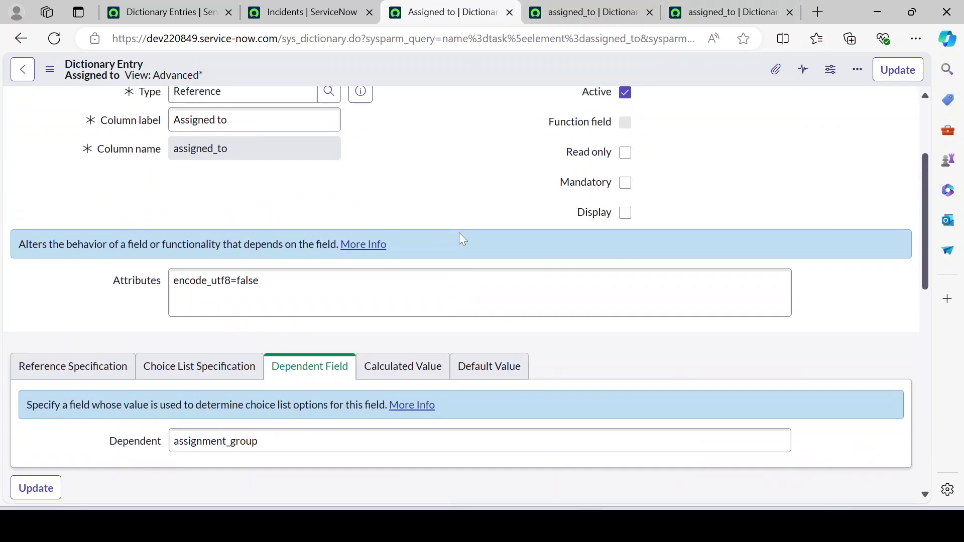
pyautogui.scroll(-10, 463, 226)
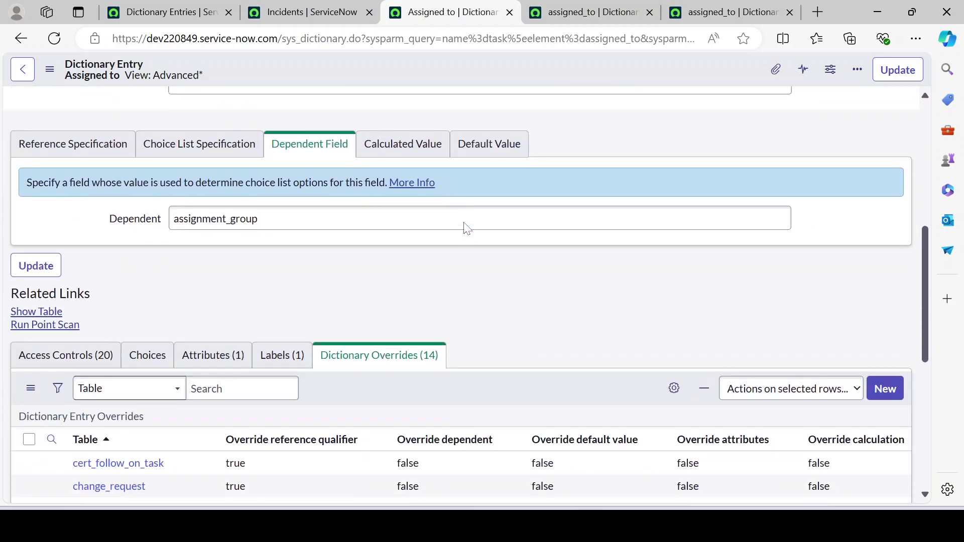
pyautogui.click(199, 141)
pyautogui.click(73, 140)
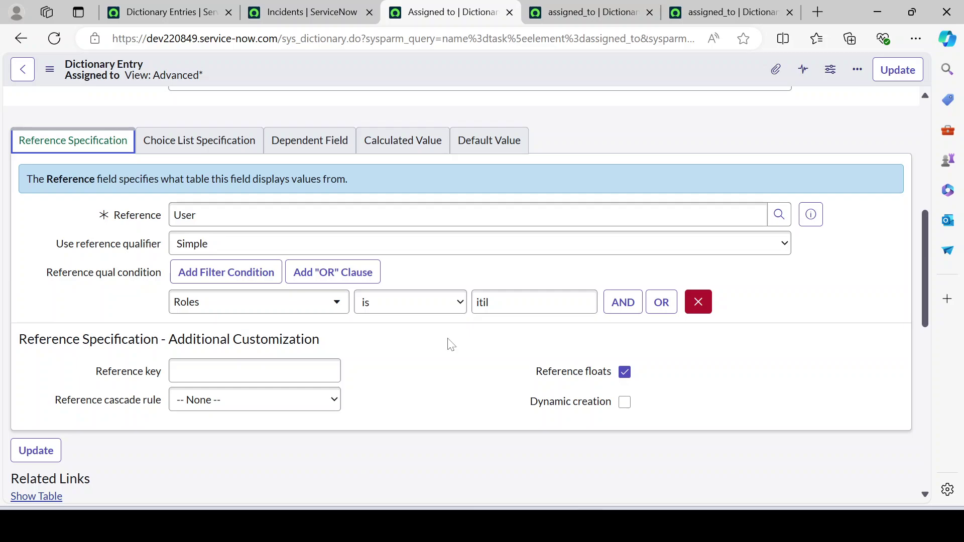
pyautogui.scroll(5, 451, 344)
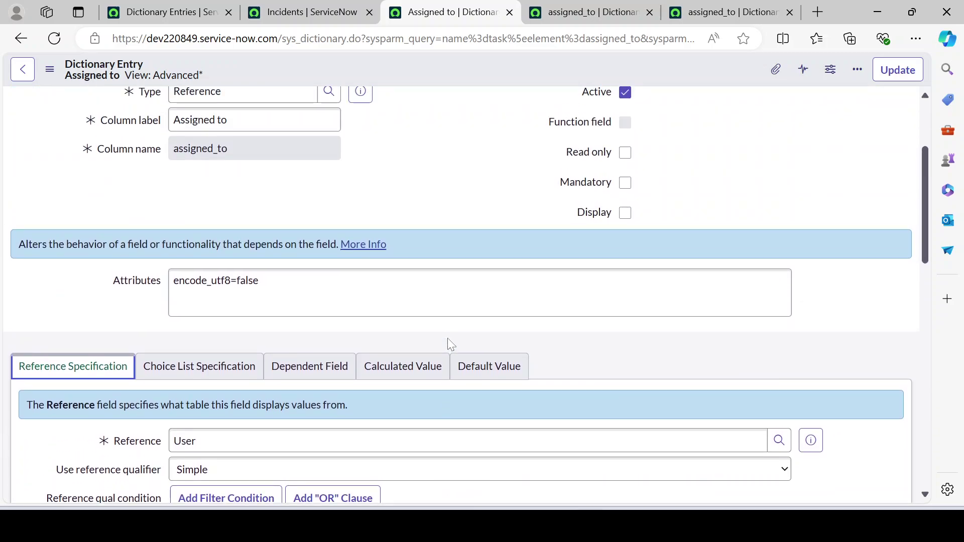
pyautogui.scroll(3, 447, 338)
pyautogui.scroll(-7, 463, 320)
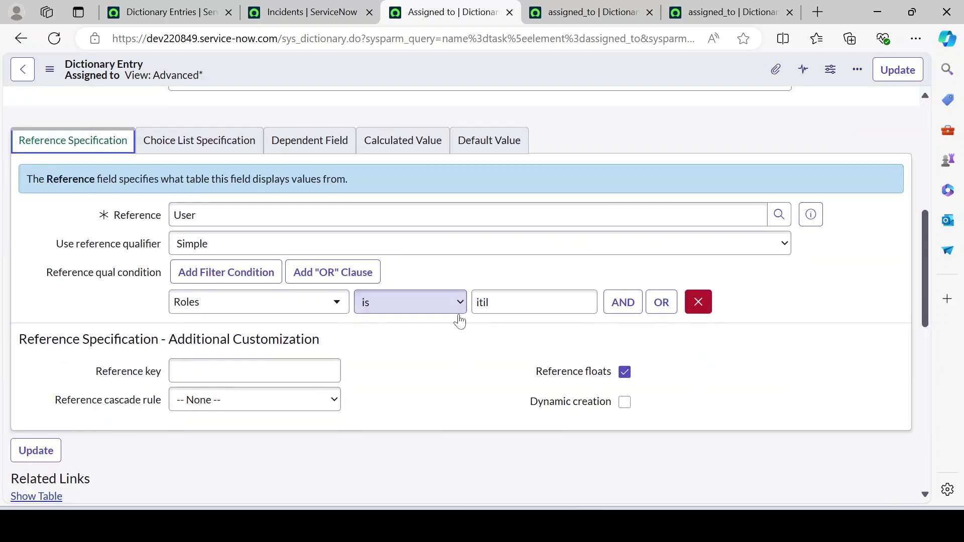